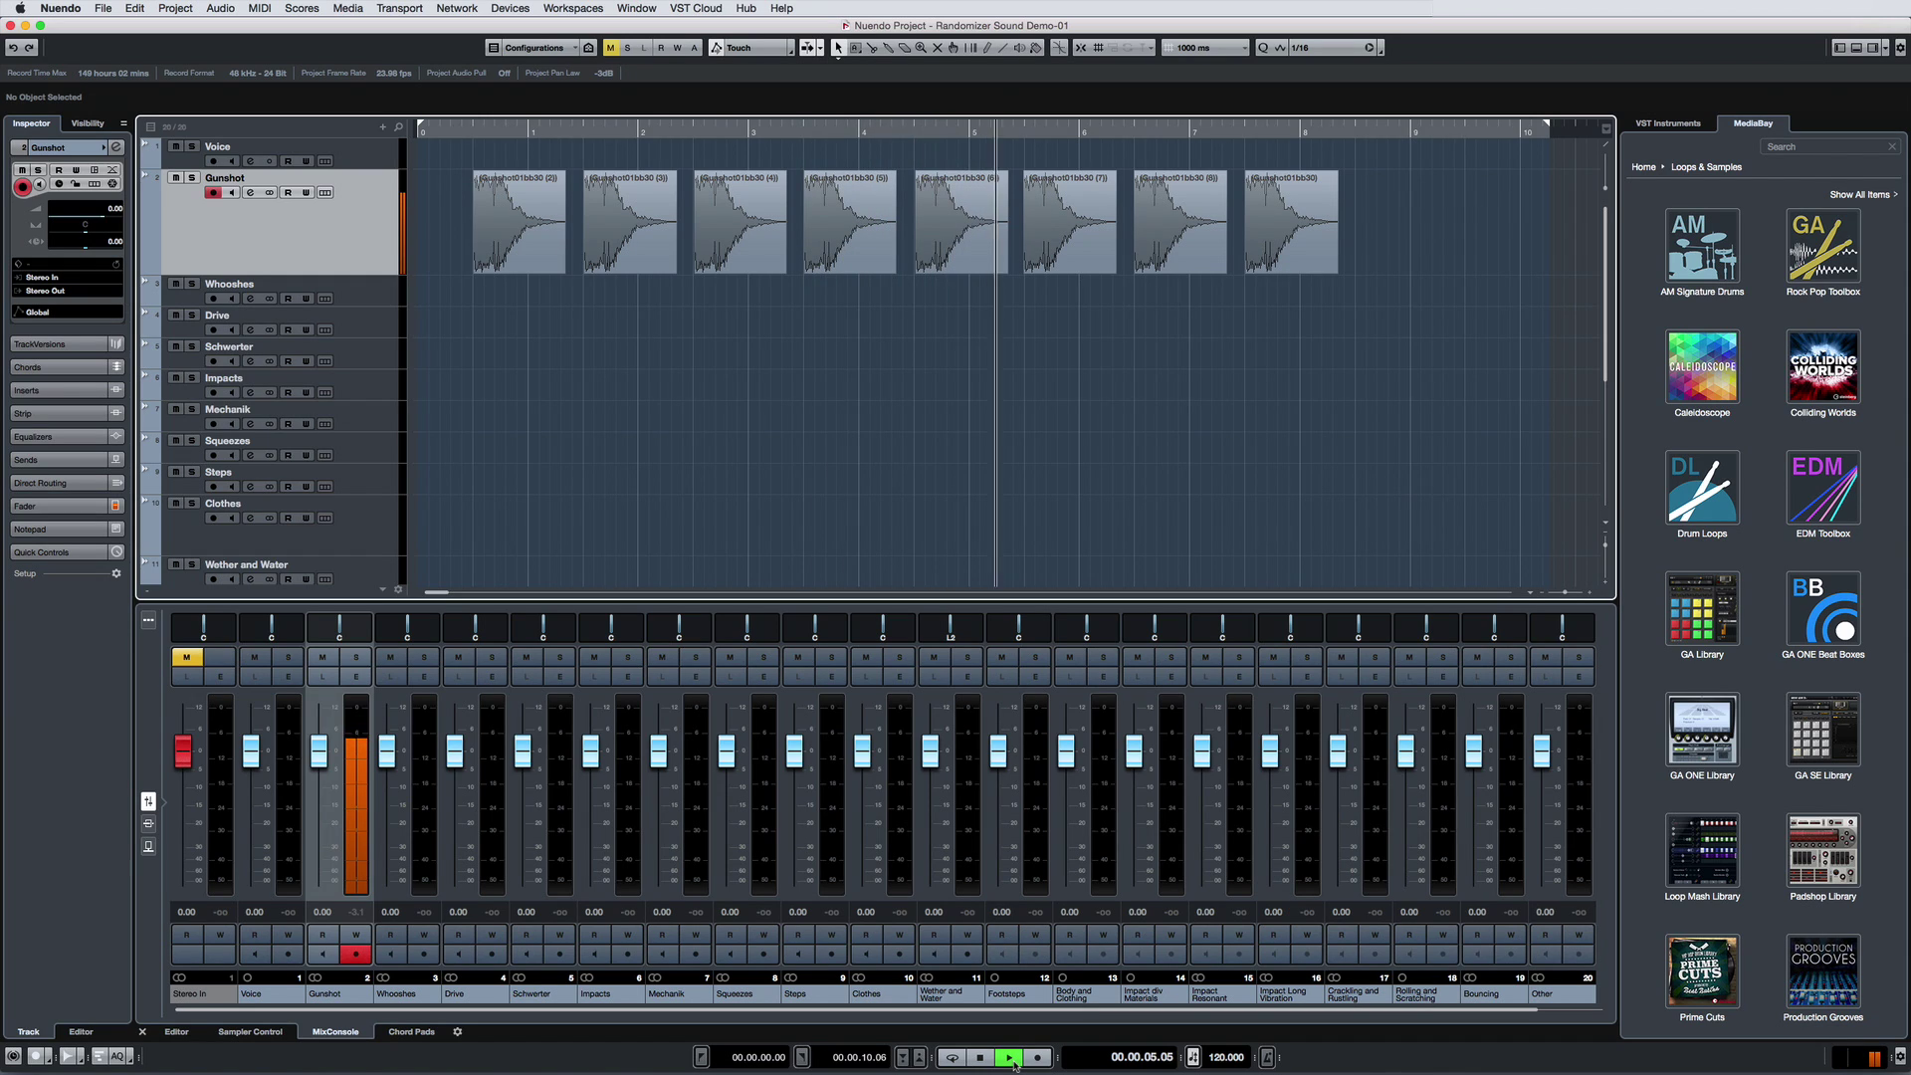
- Apply Randomizer through Direct Offline Processing to all eight Gunshot clips
{"action": "left_click", "coordinate": [980, 1057]}
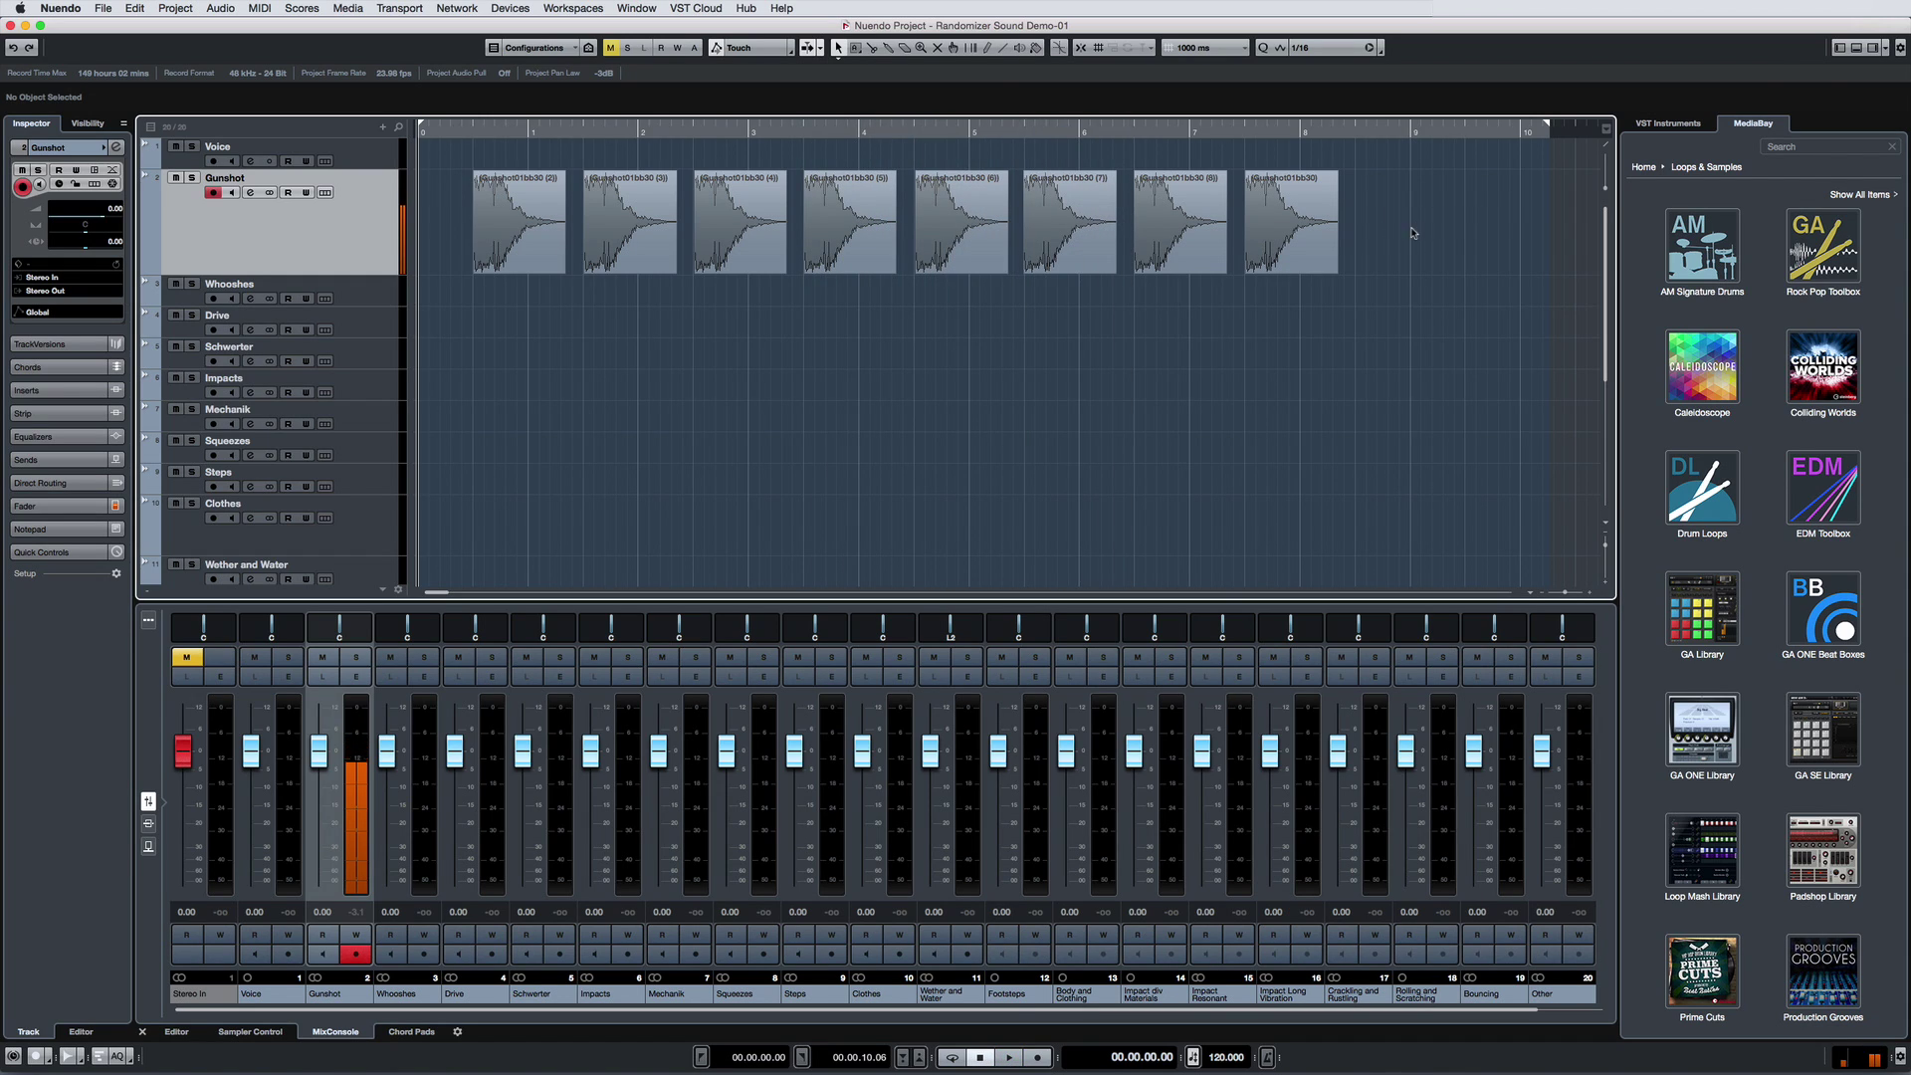
{"action": "left_click_drag", "start_coordinate": [1410, 221], "coordinate": [532, 220]}
{"action": "left_click", "coordinate": [220, 8]}
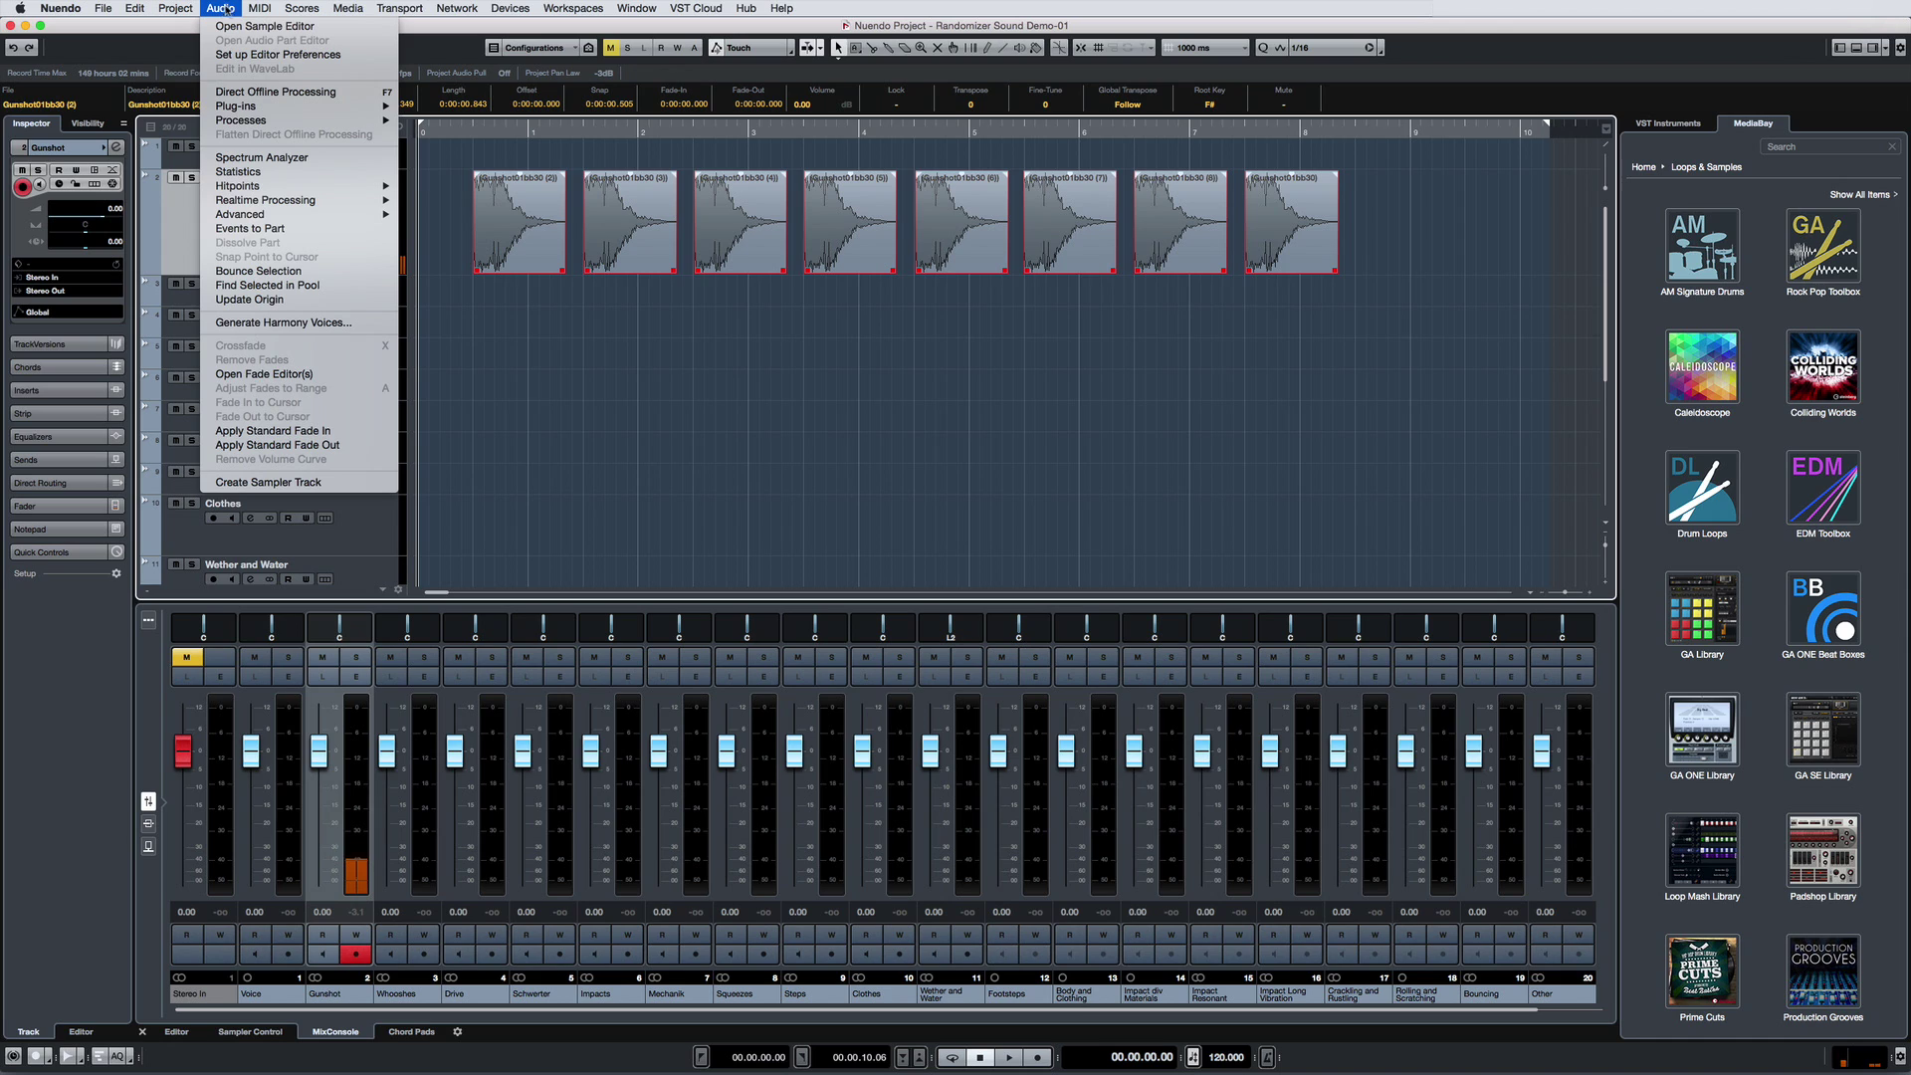
{"action": "left_click", "coordinate": [259, 89]}
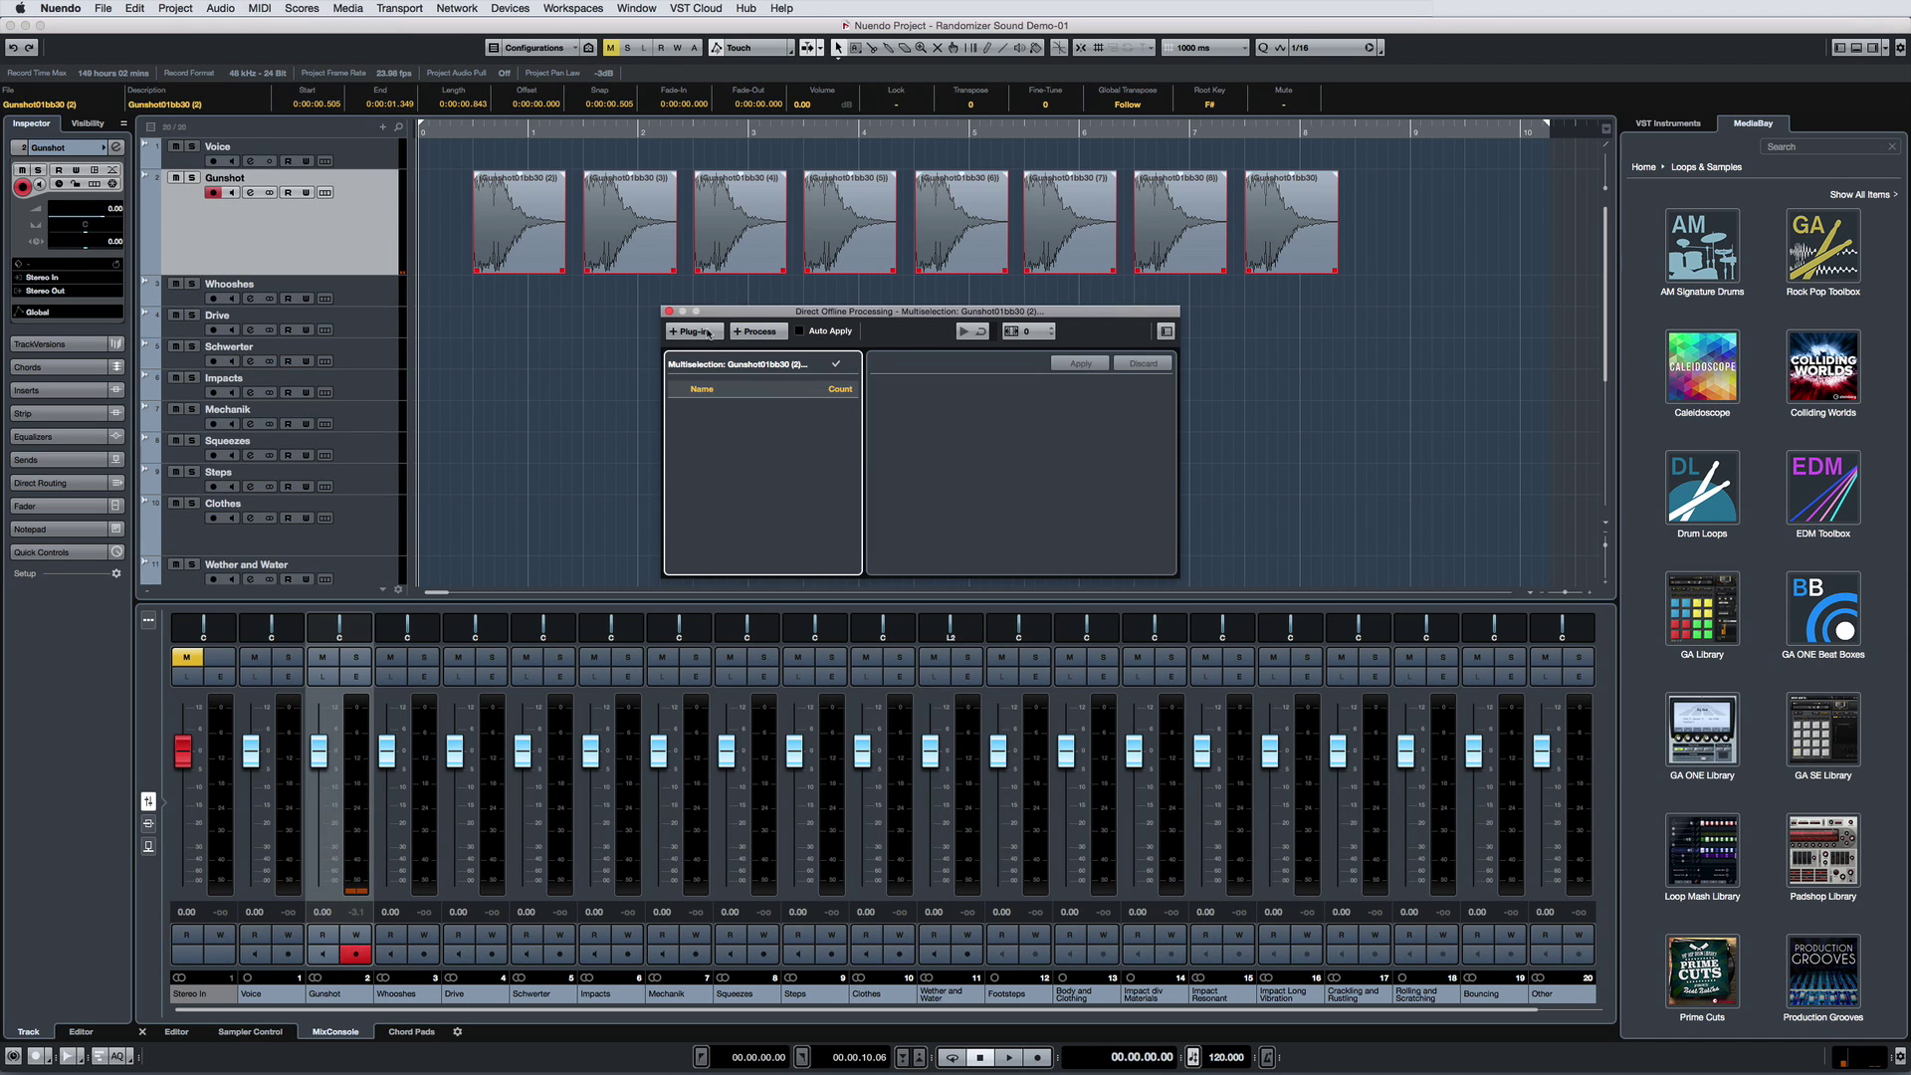
{"action": "left_click", "coordinate": [694, 332]}
{"action": "type", "text": "random"}
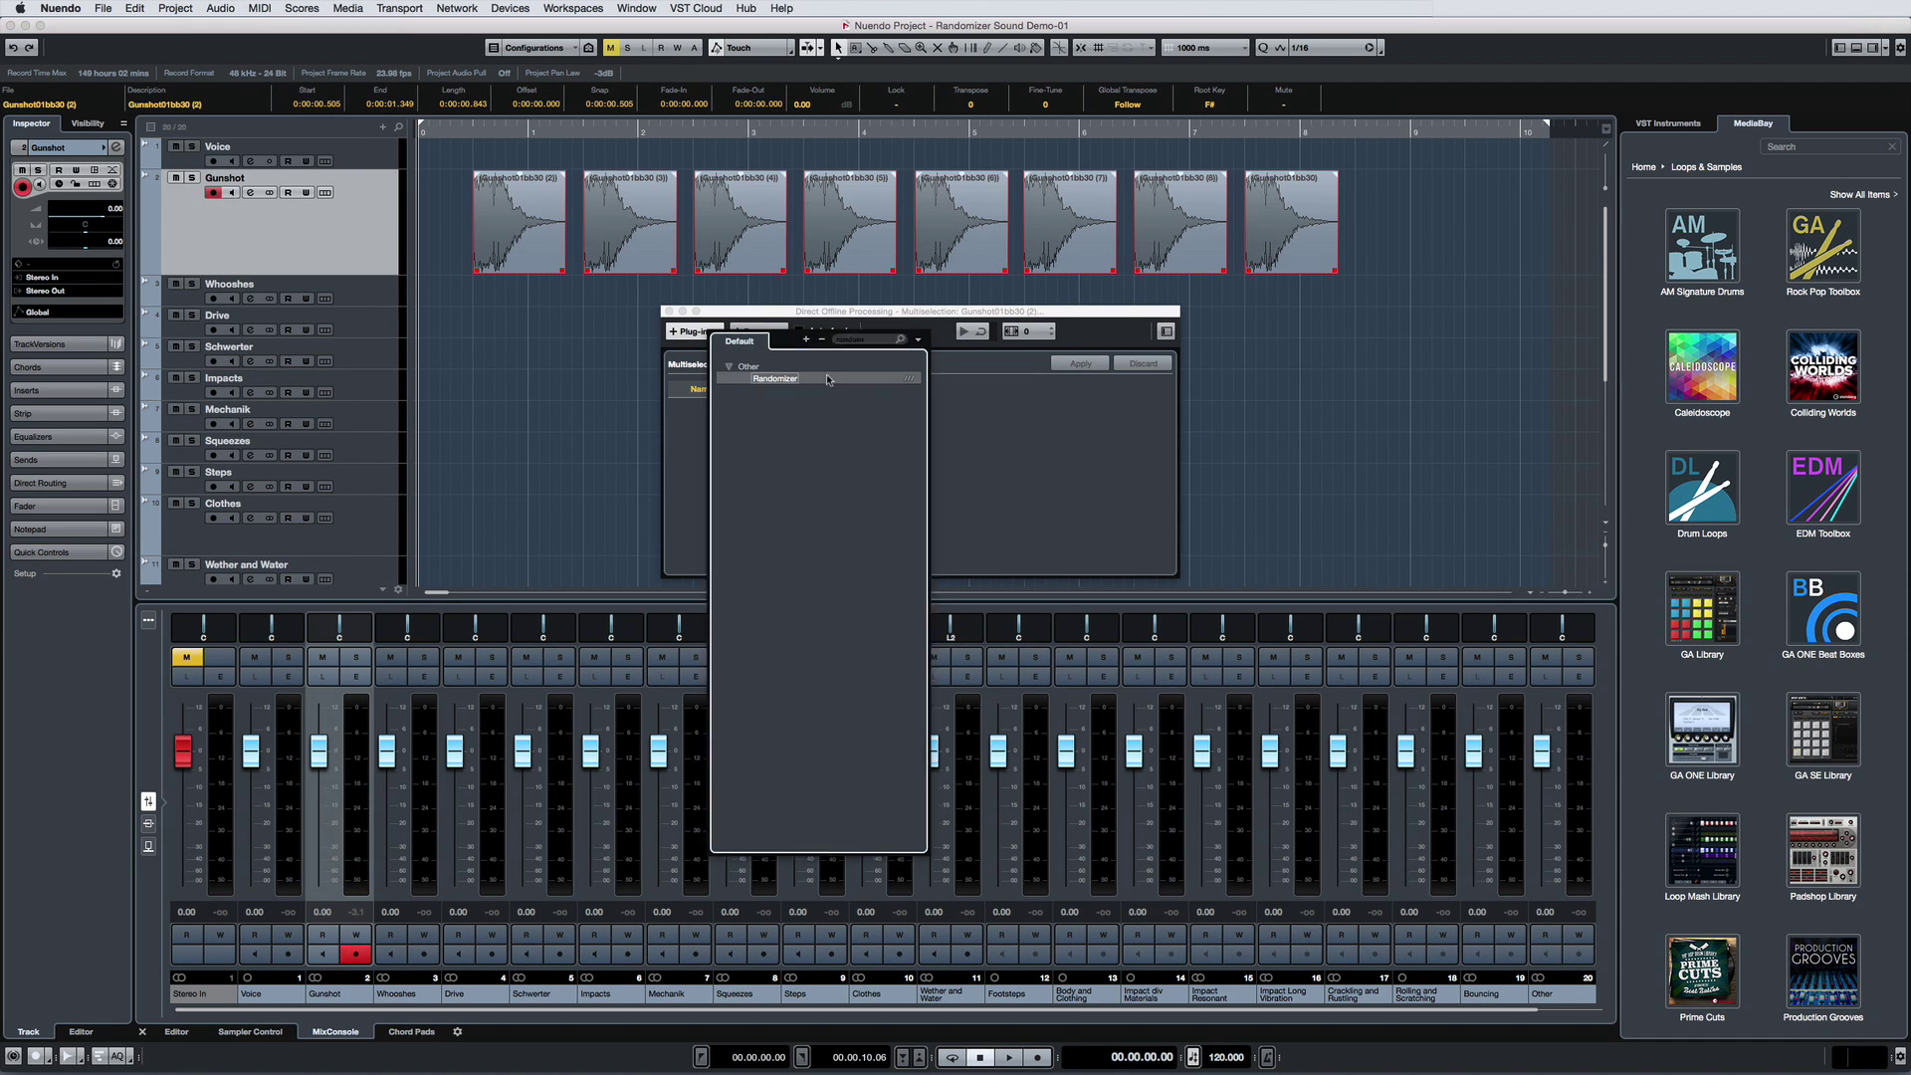
{"action": "key", "text": "Return"}
- Audition the randomized gunshots, then add Randomizer as an insert on the Gunshot channel
{"action": "key", "text": "space"}
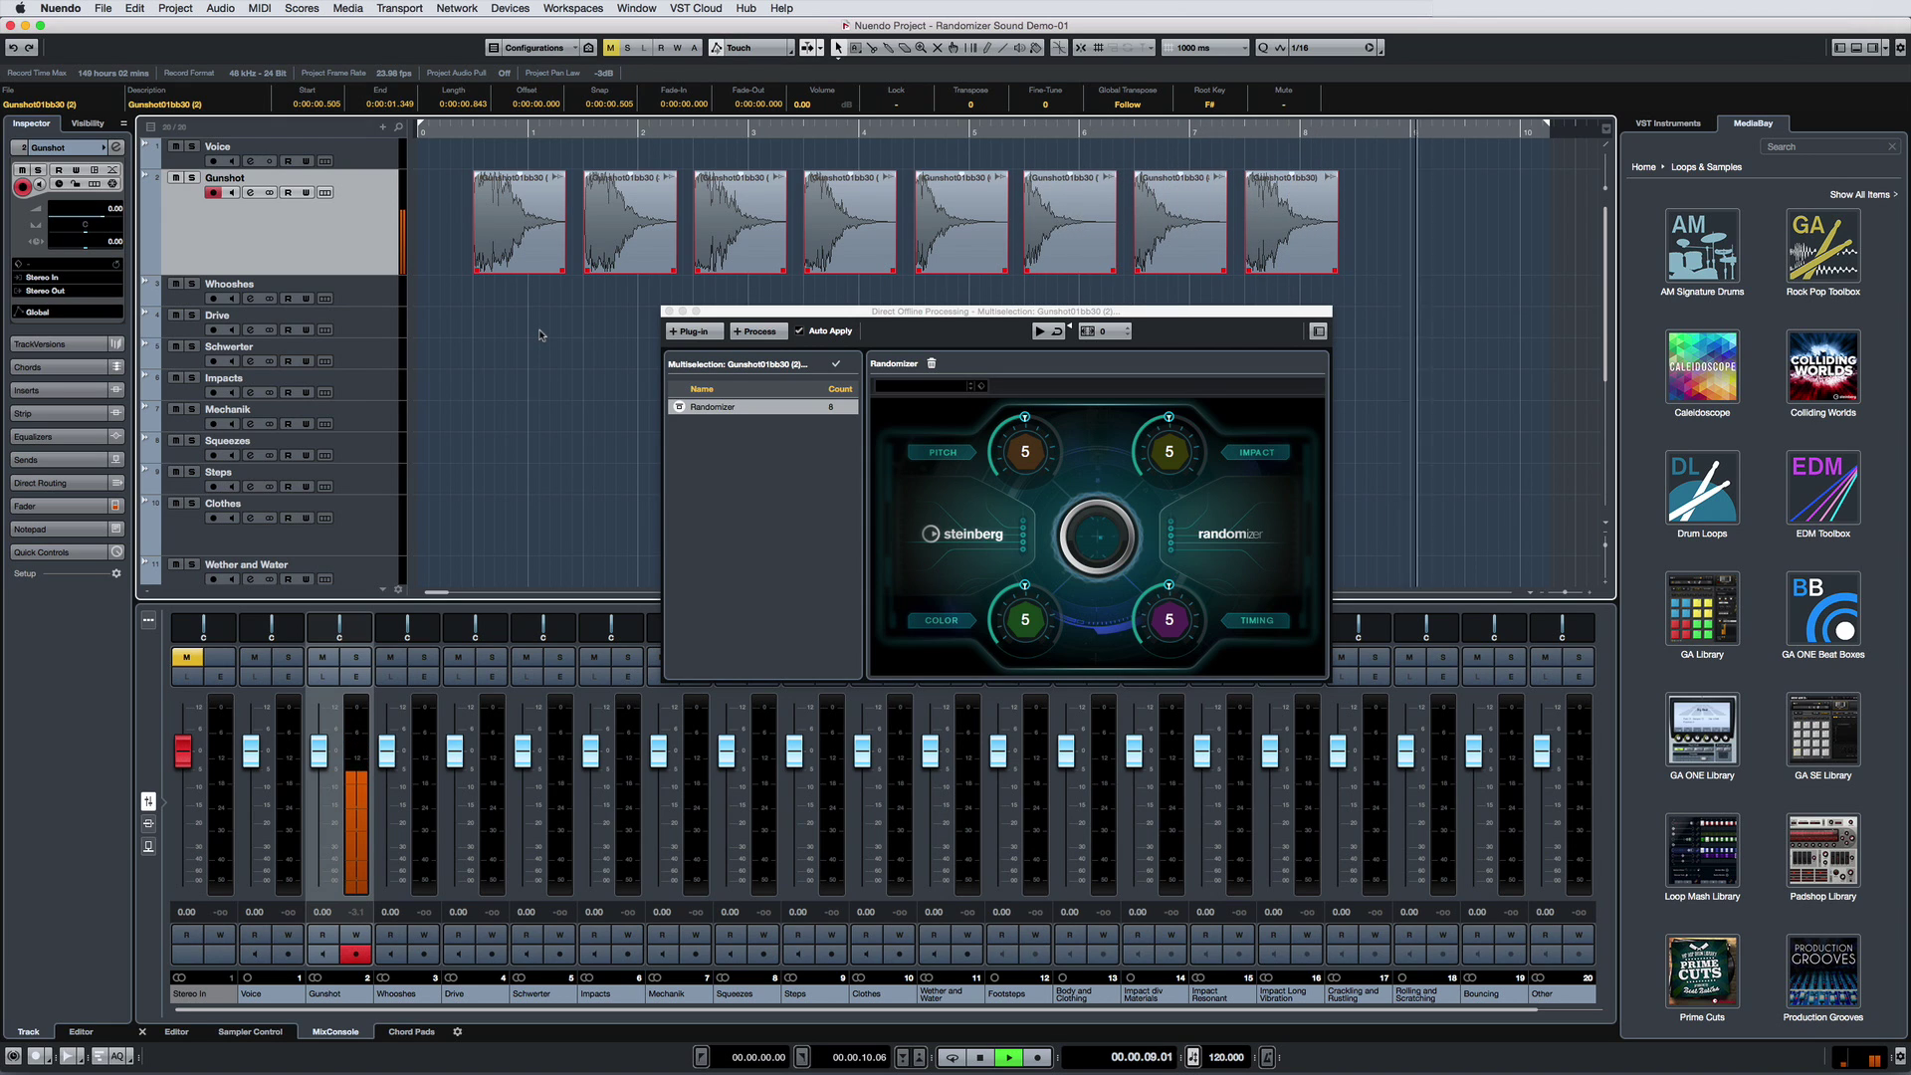
{"action": "key", "text": "space"}
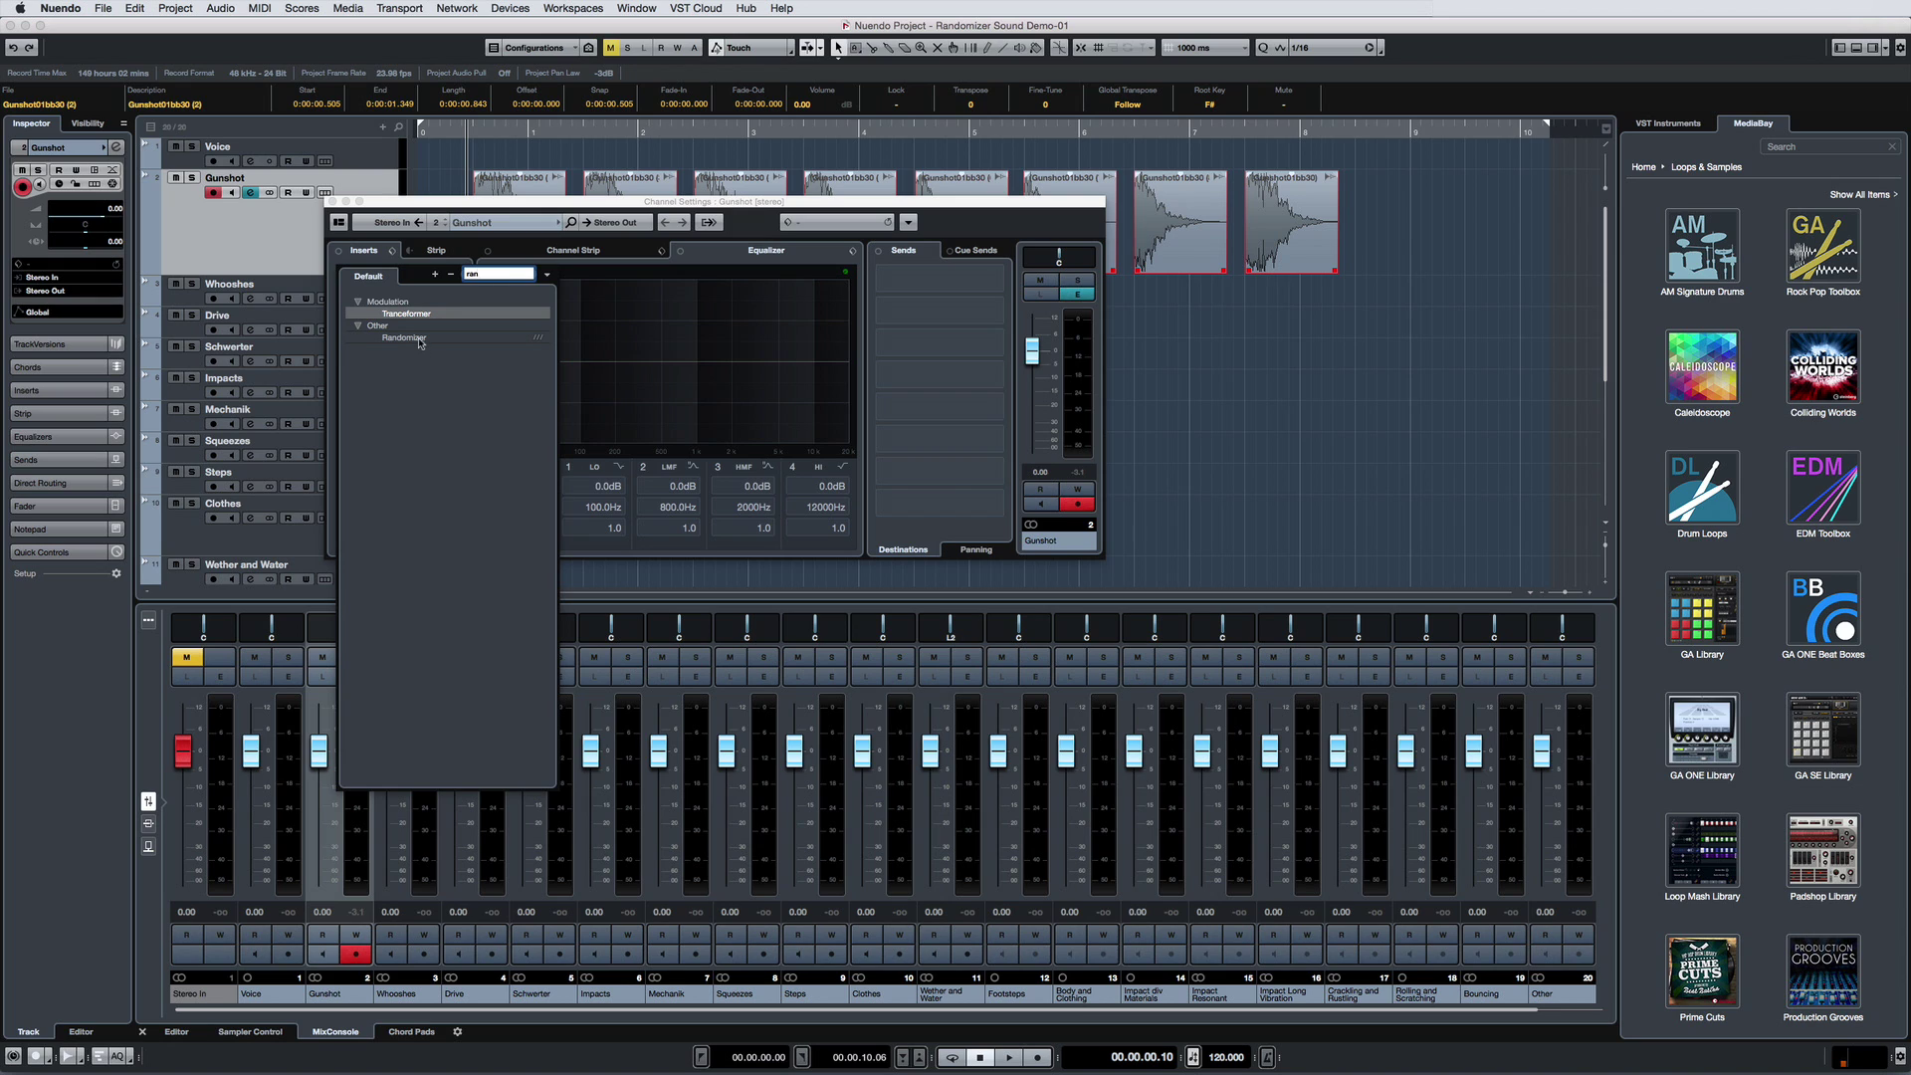
{"action": "left_click", "coordinate": [419, 338]}
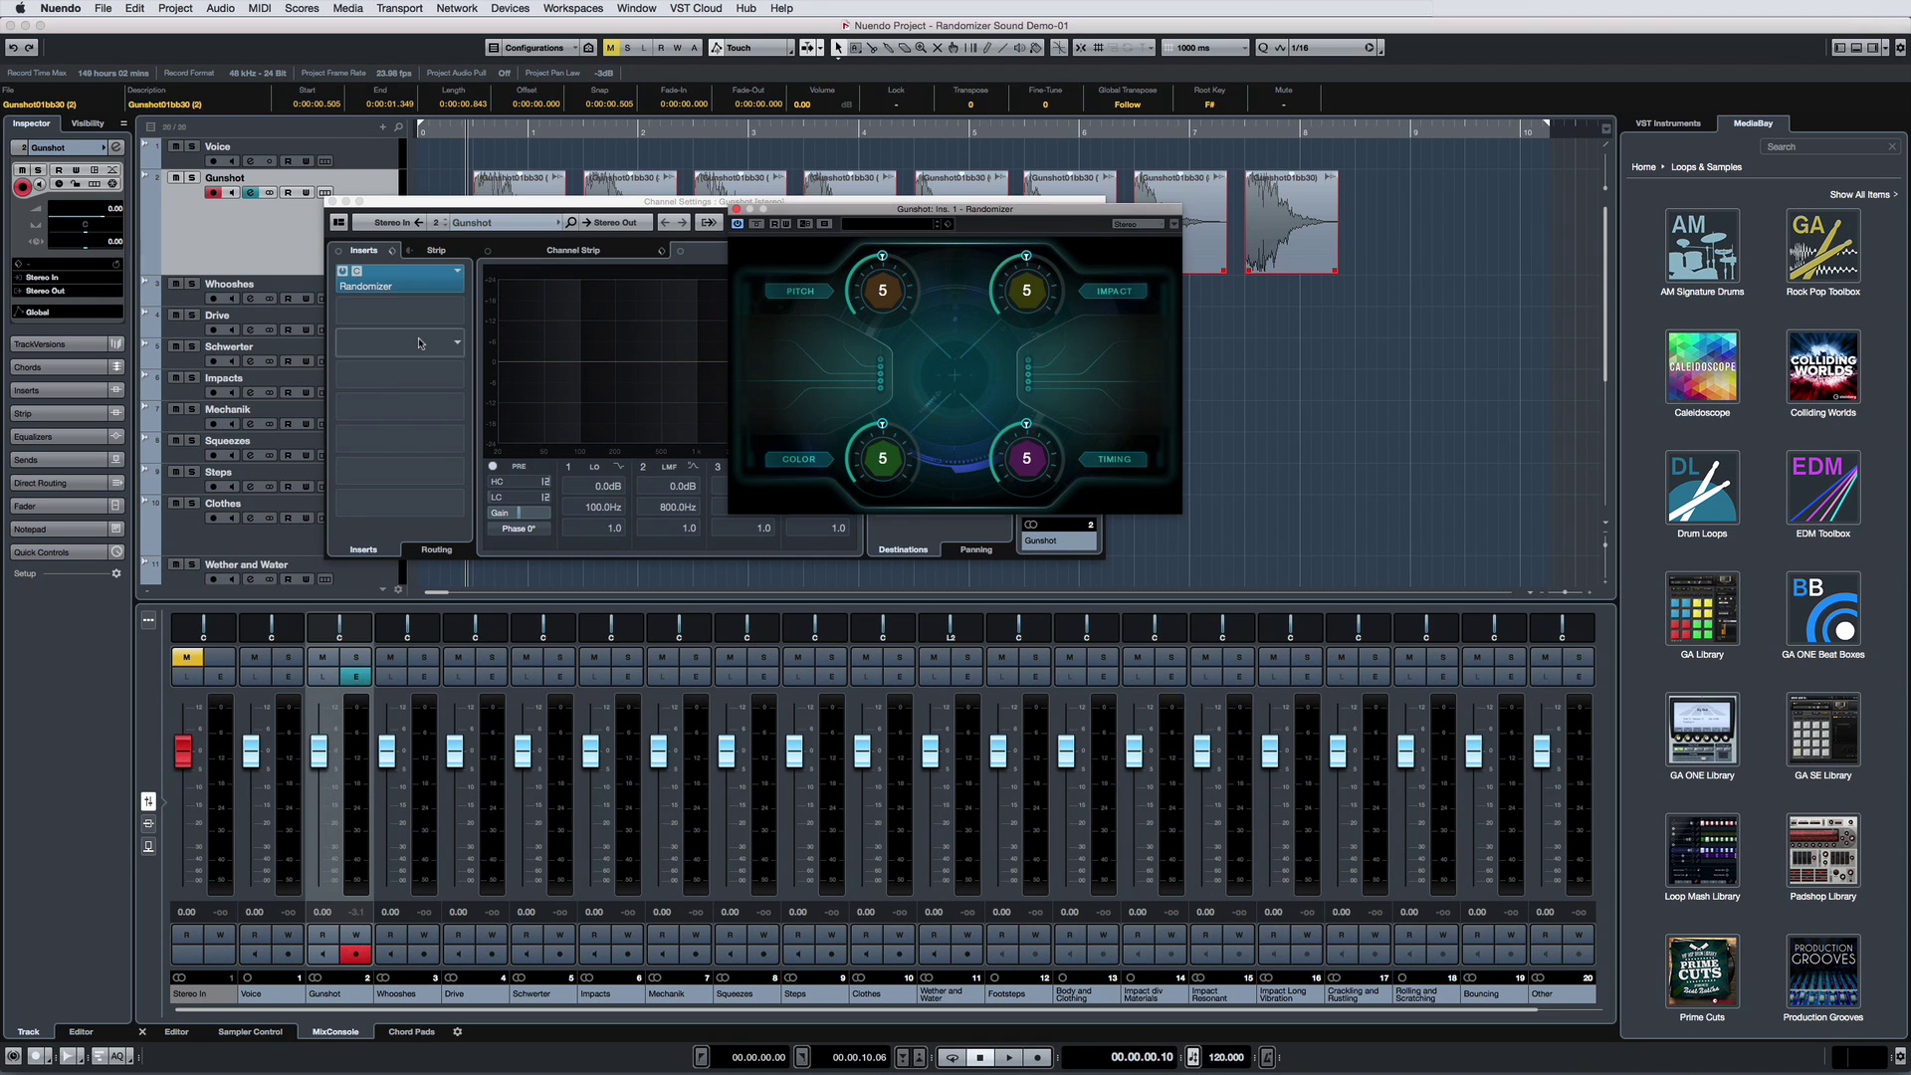
{"action": "left_click", "coordinate": [737, 210]}
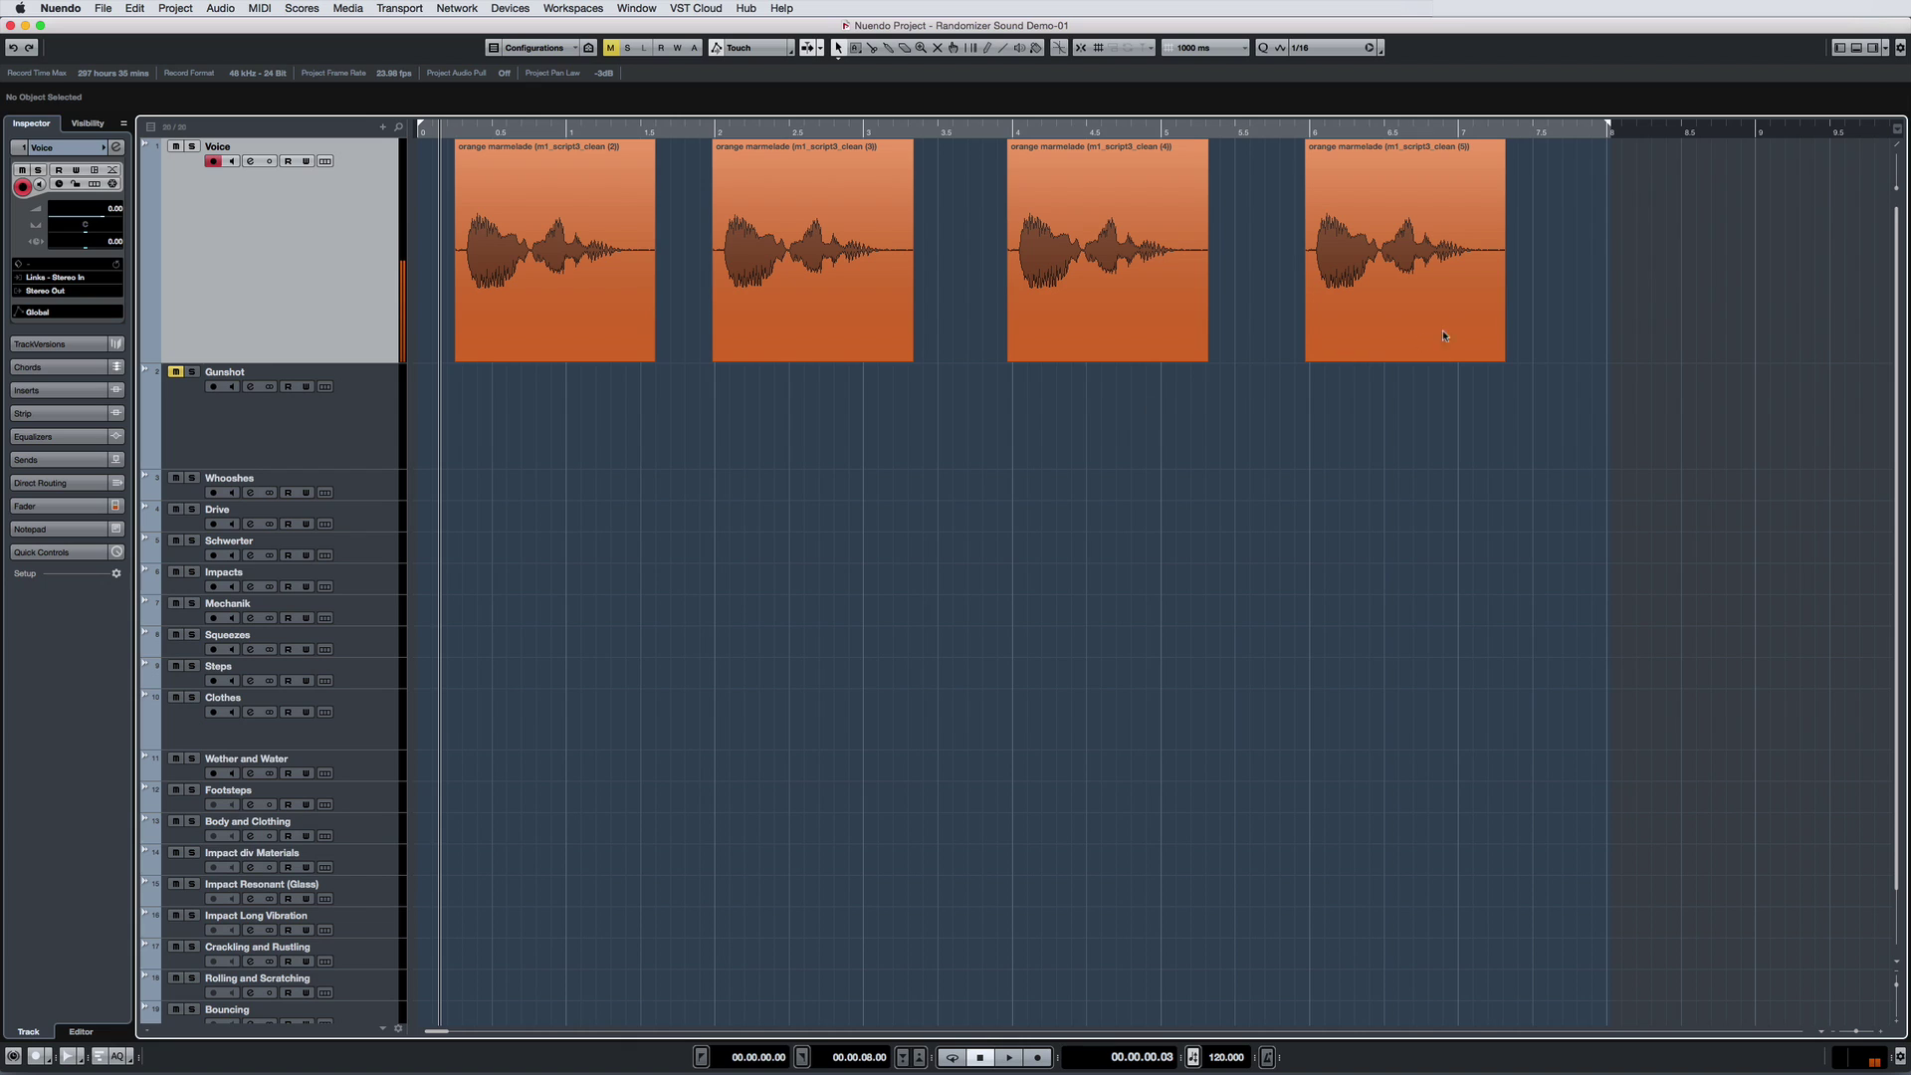
- Apply Randomizer offline to the four 'orange marmalade' Voice clips
{"action": "left_click_drag", "start_coordinate": [1451, 293], "coordinate": [549, 269]}
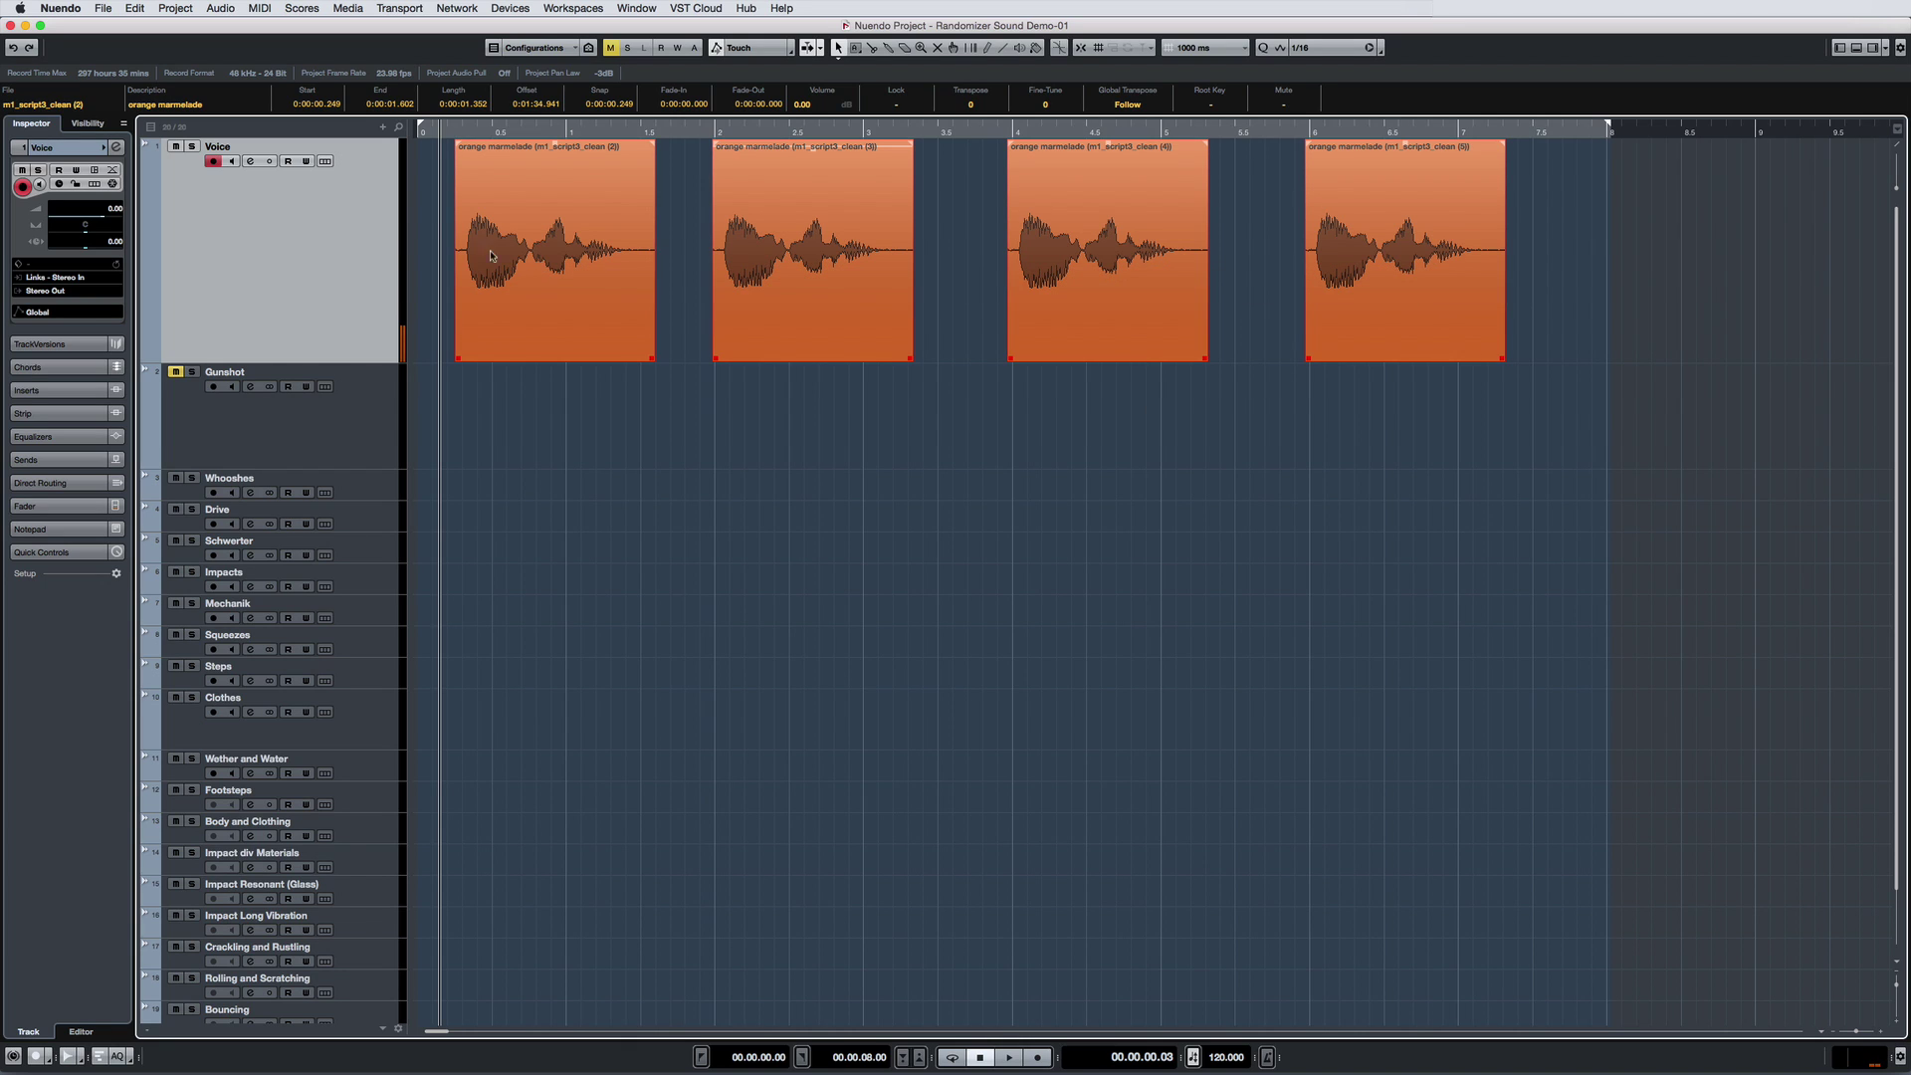
{"action": "left_click", "coordinate": [218, 8]}
{"action": "left_click", "coordinate": [232, 94]}
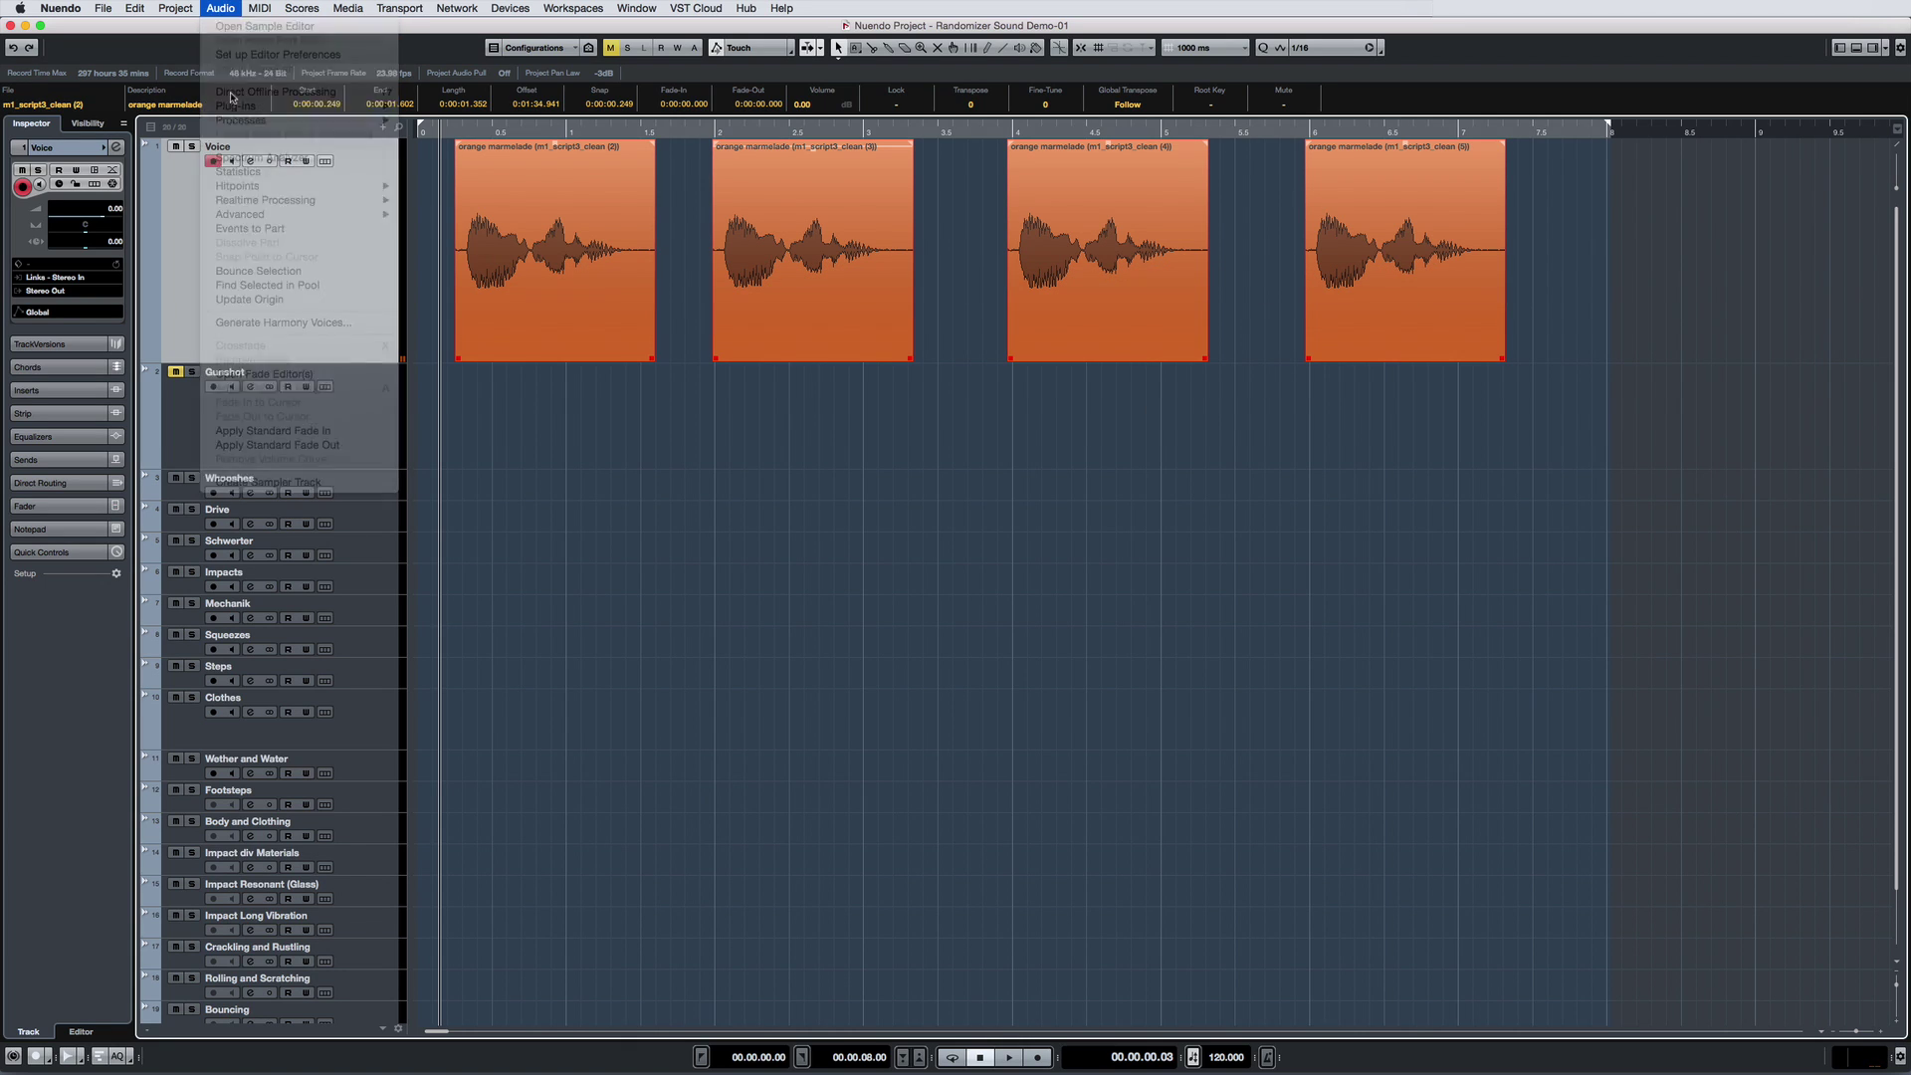
{"action": "left_click", "coordinate": [706, 464]}
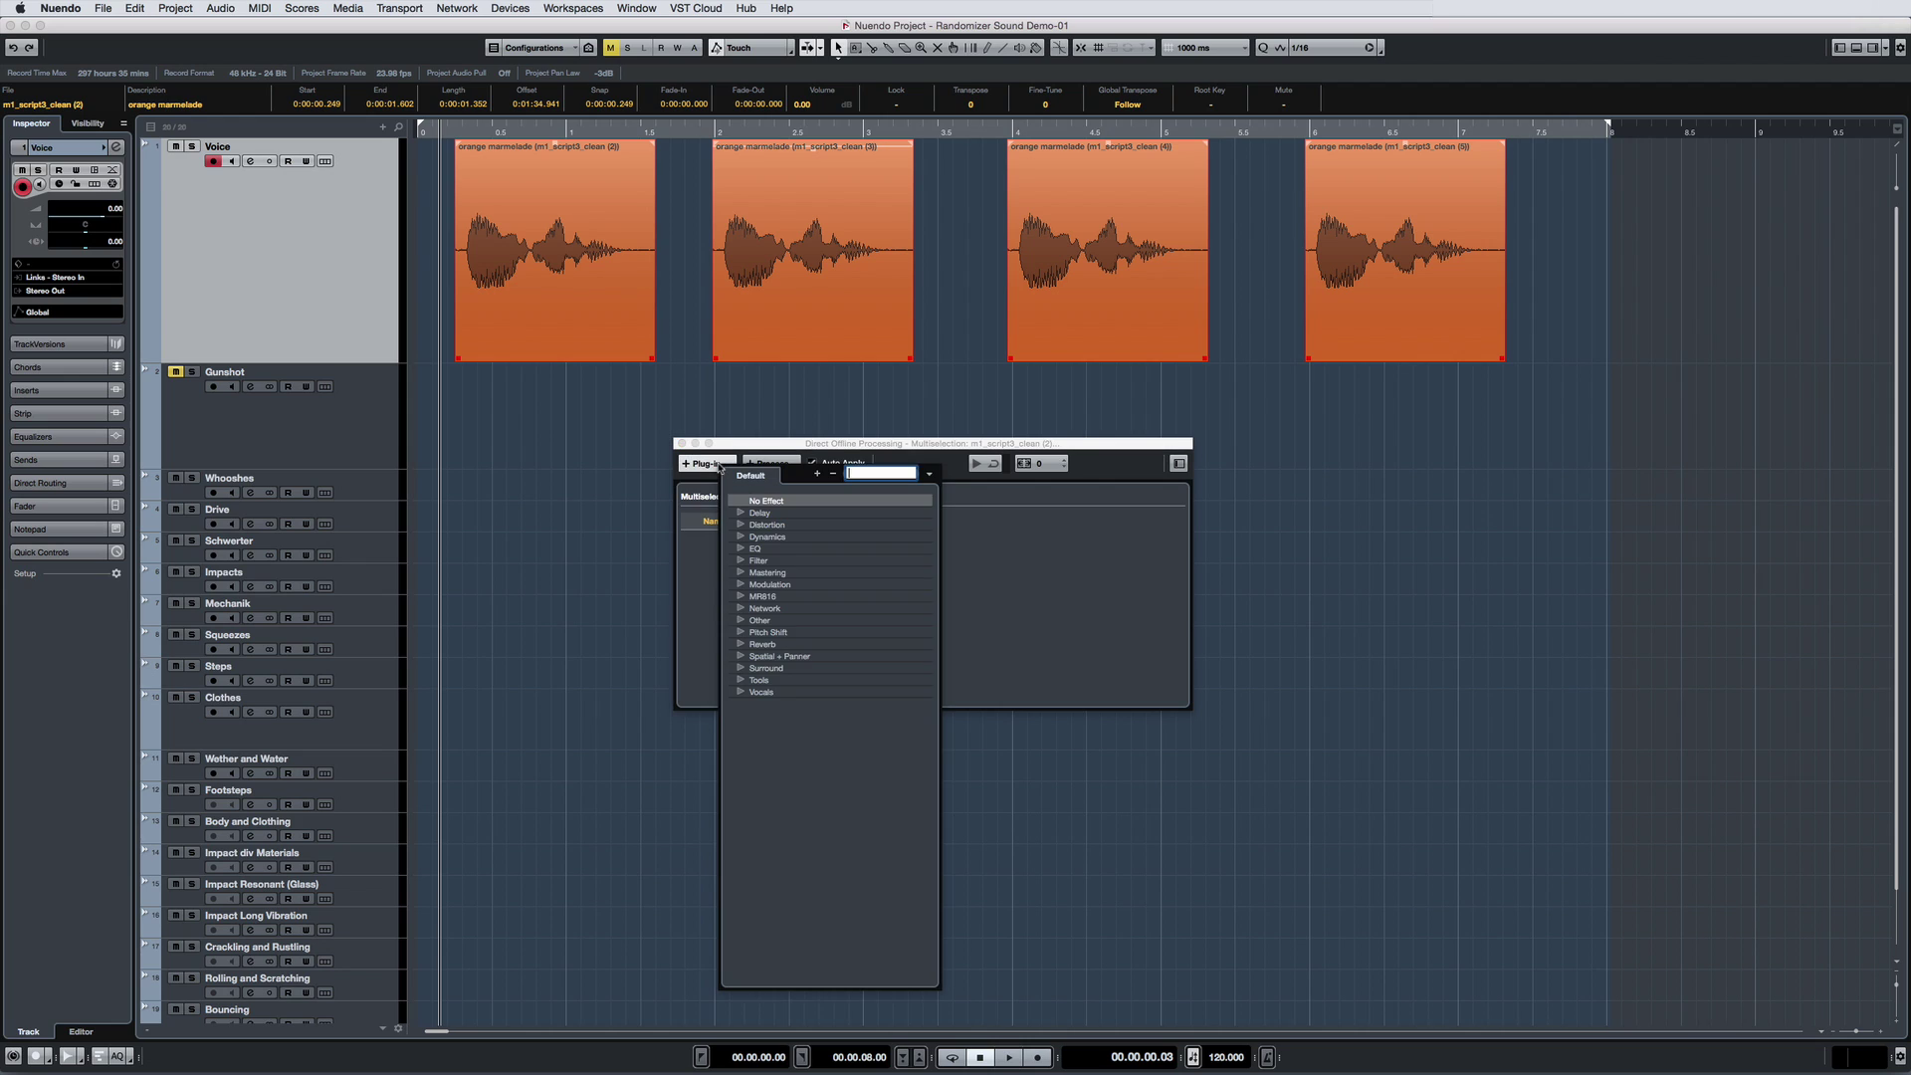
{"action": "type", "text": "ran"}
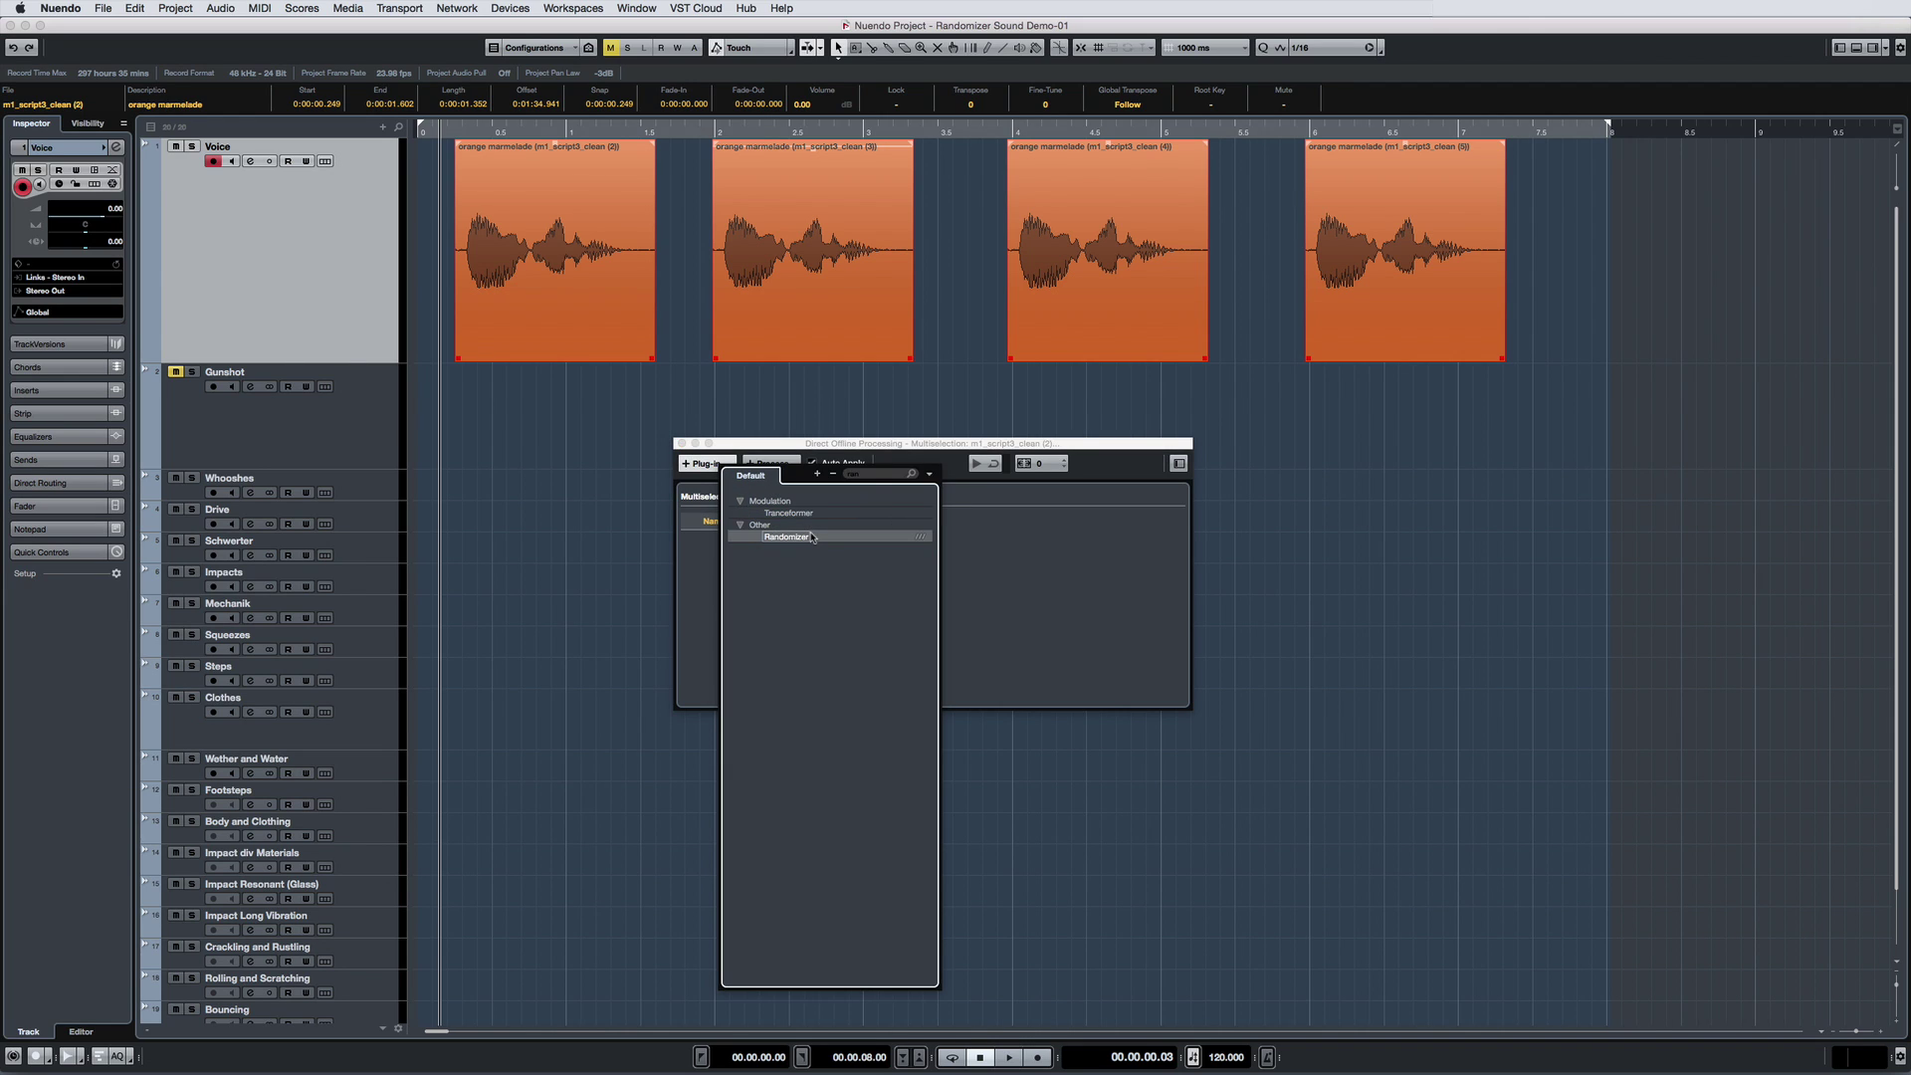
{"action": "left_click", "coordinate": [811, 538]}
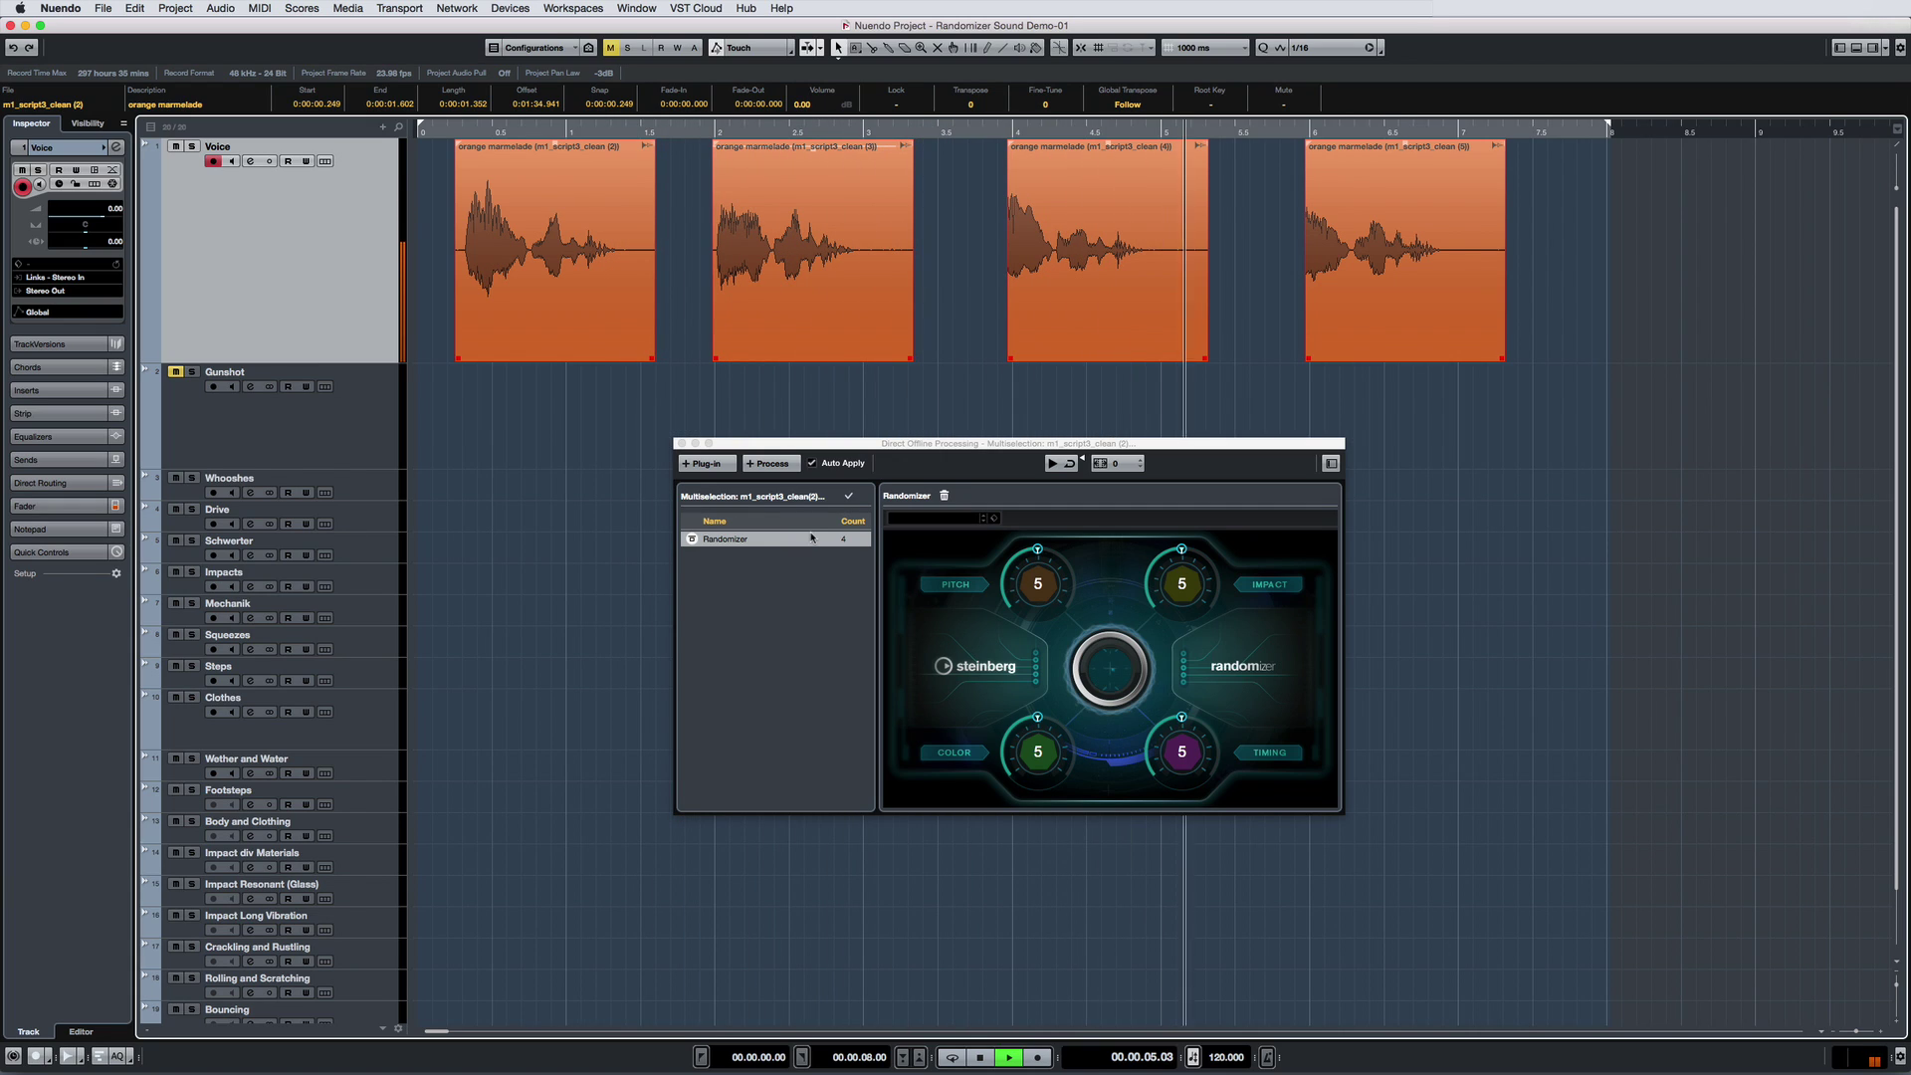
- Raise the voice Randomizer's Pitch, Impact, Timing and Color amounts to 10
{"action": "left_click", "coordinate": [821, 537]}
{"action": "key", "text": "space"}
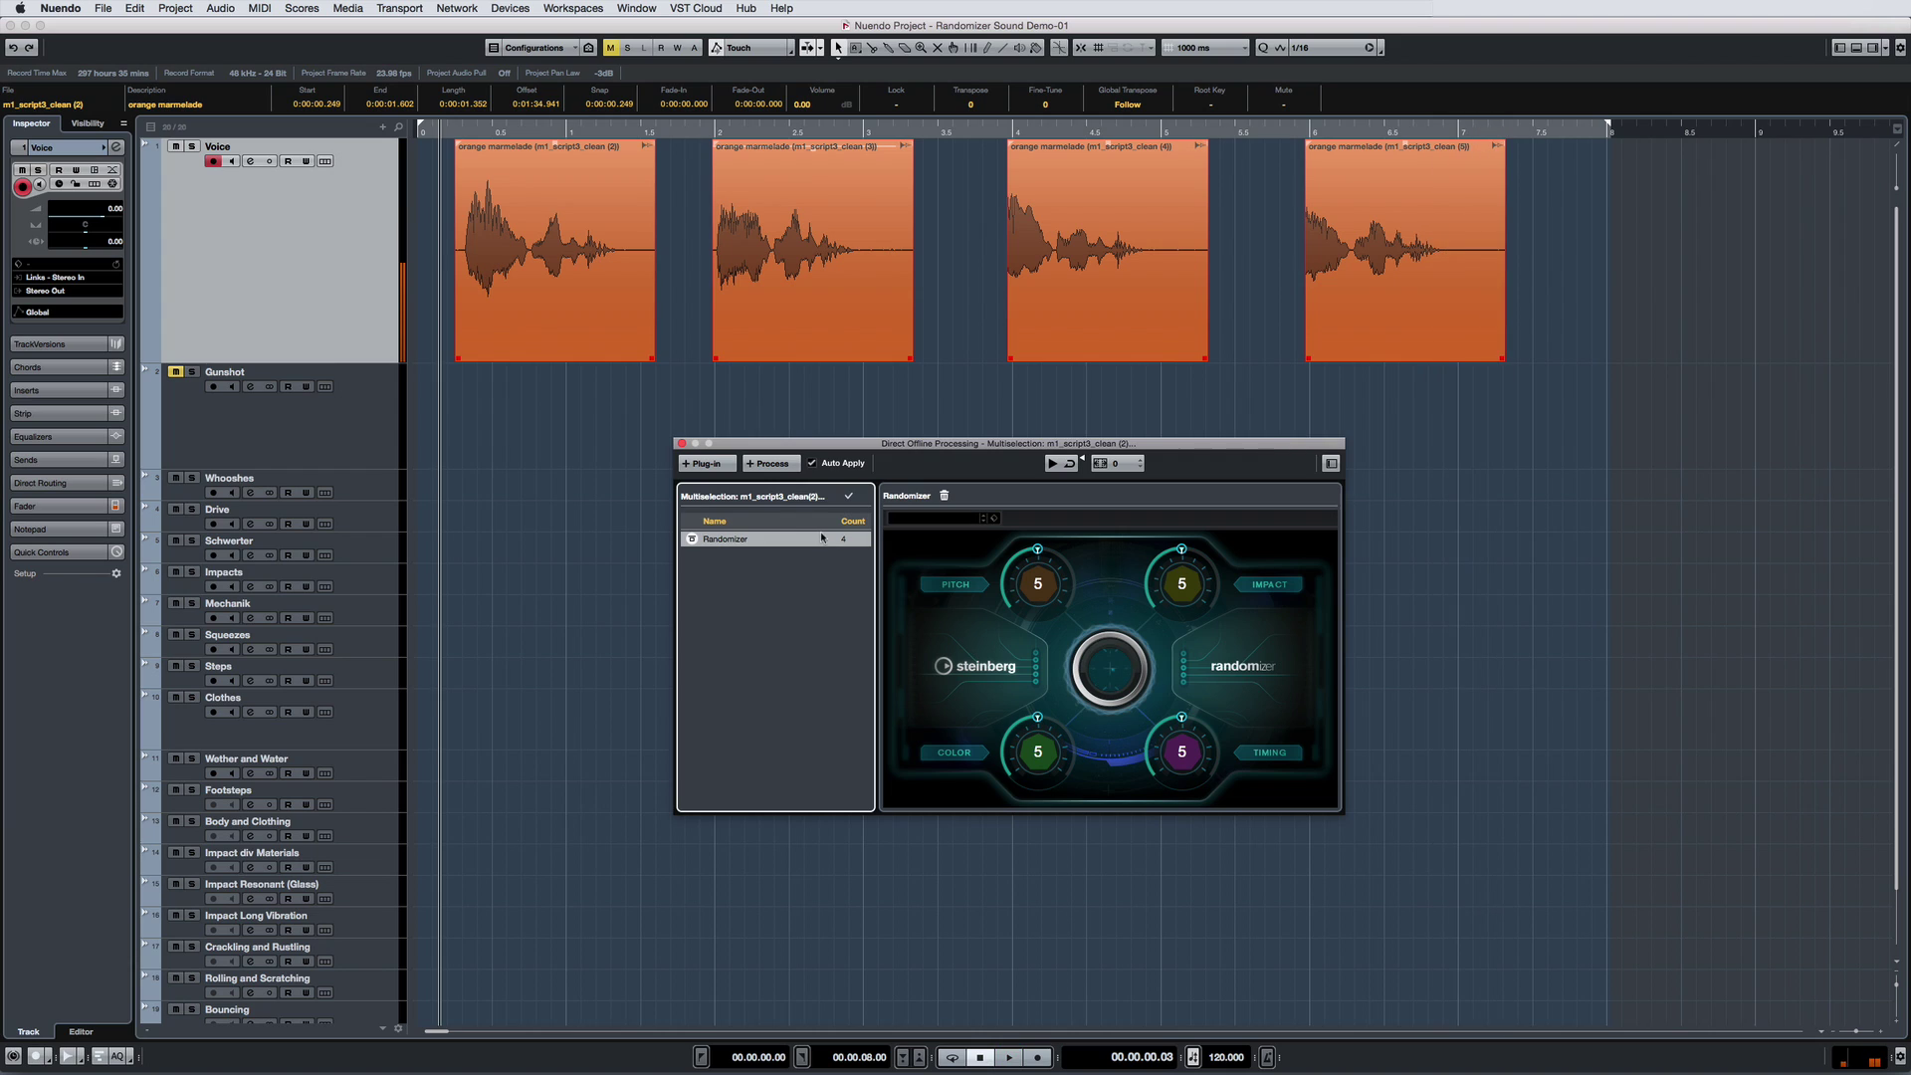
{"action": "left_click_drag", "start_coordinate": [1037, 552], "coordinate": [1130, 571]}
{"action": "left_click_drag", "start_coordinate": [1198, 719], "coordinate": [1202, 687]}
{"action": "left_click_drag", "start_coordinate": [1181, 549], "coordinate": [1194, 502]}
{"action": "left_click_drag", "start_coordinate": [1038, 716], "coordinate": [1046, 659]}
- Audition the voice clips, then turn Timing and Impact back down to 0
{"action": "key", "text": "space"}
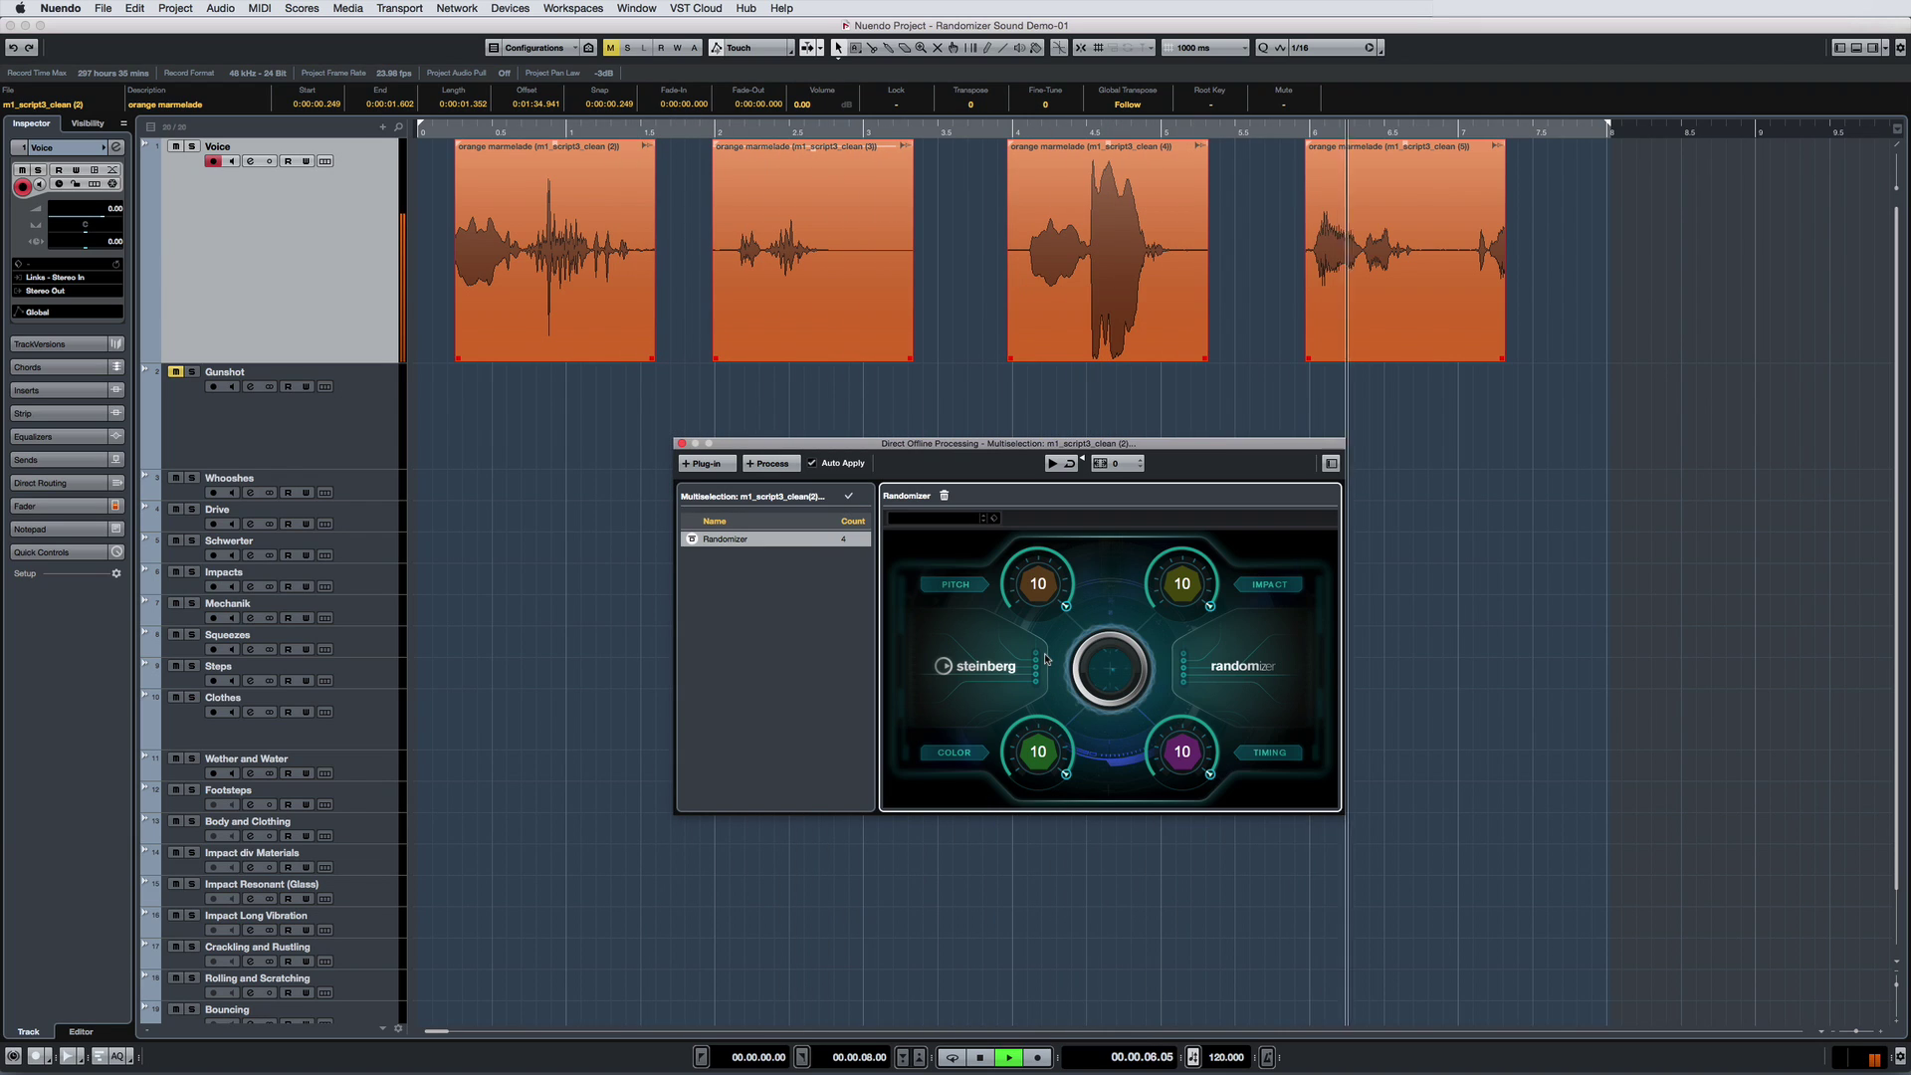
{"action": "key", "text": "space"}
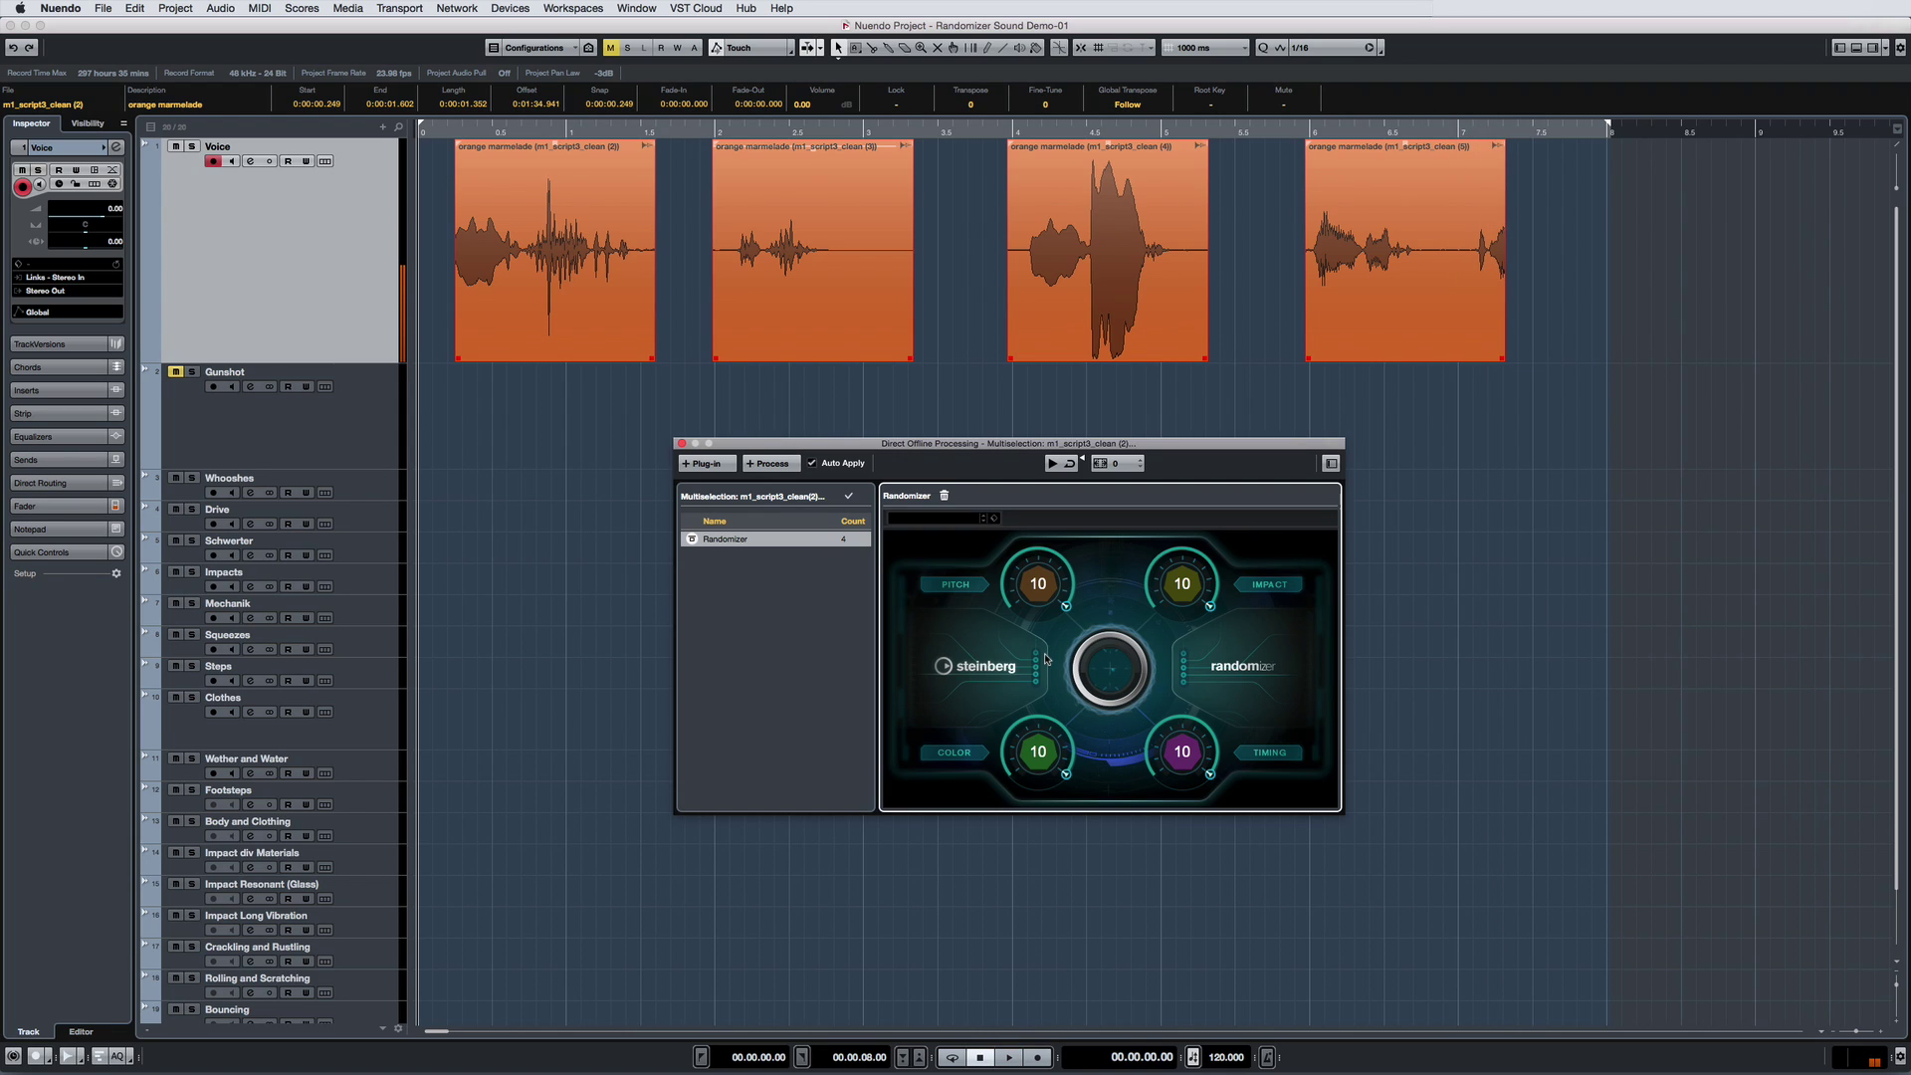
{"action": "left_click_drag", "start_coordinate": [1179, 756], "coordinate": [1166, 882]}
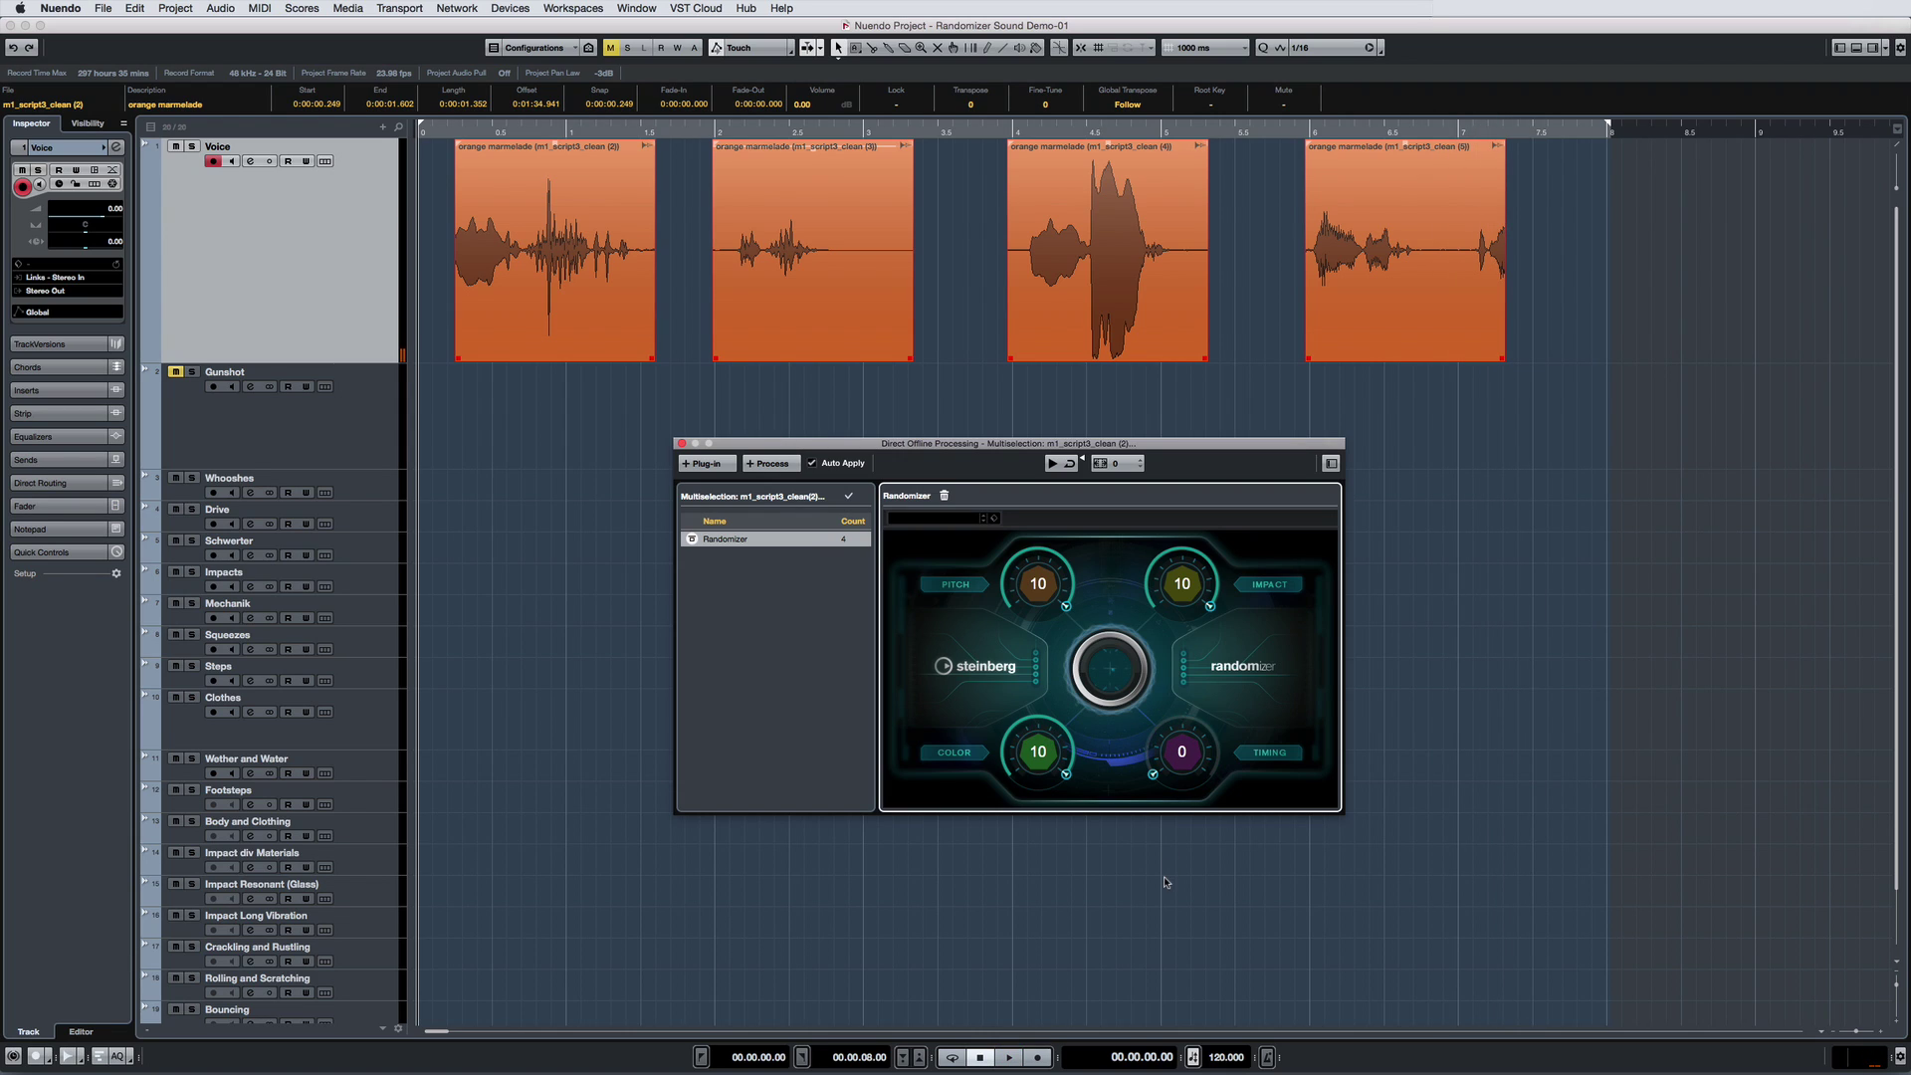
{"action": "left_click_drag", "start_coordinate": [1182, 580], "coordinate": [1181, 753]}
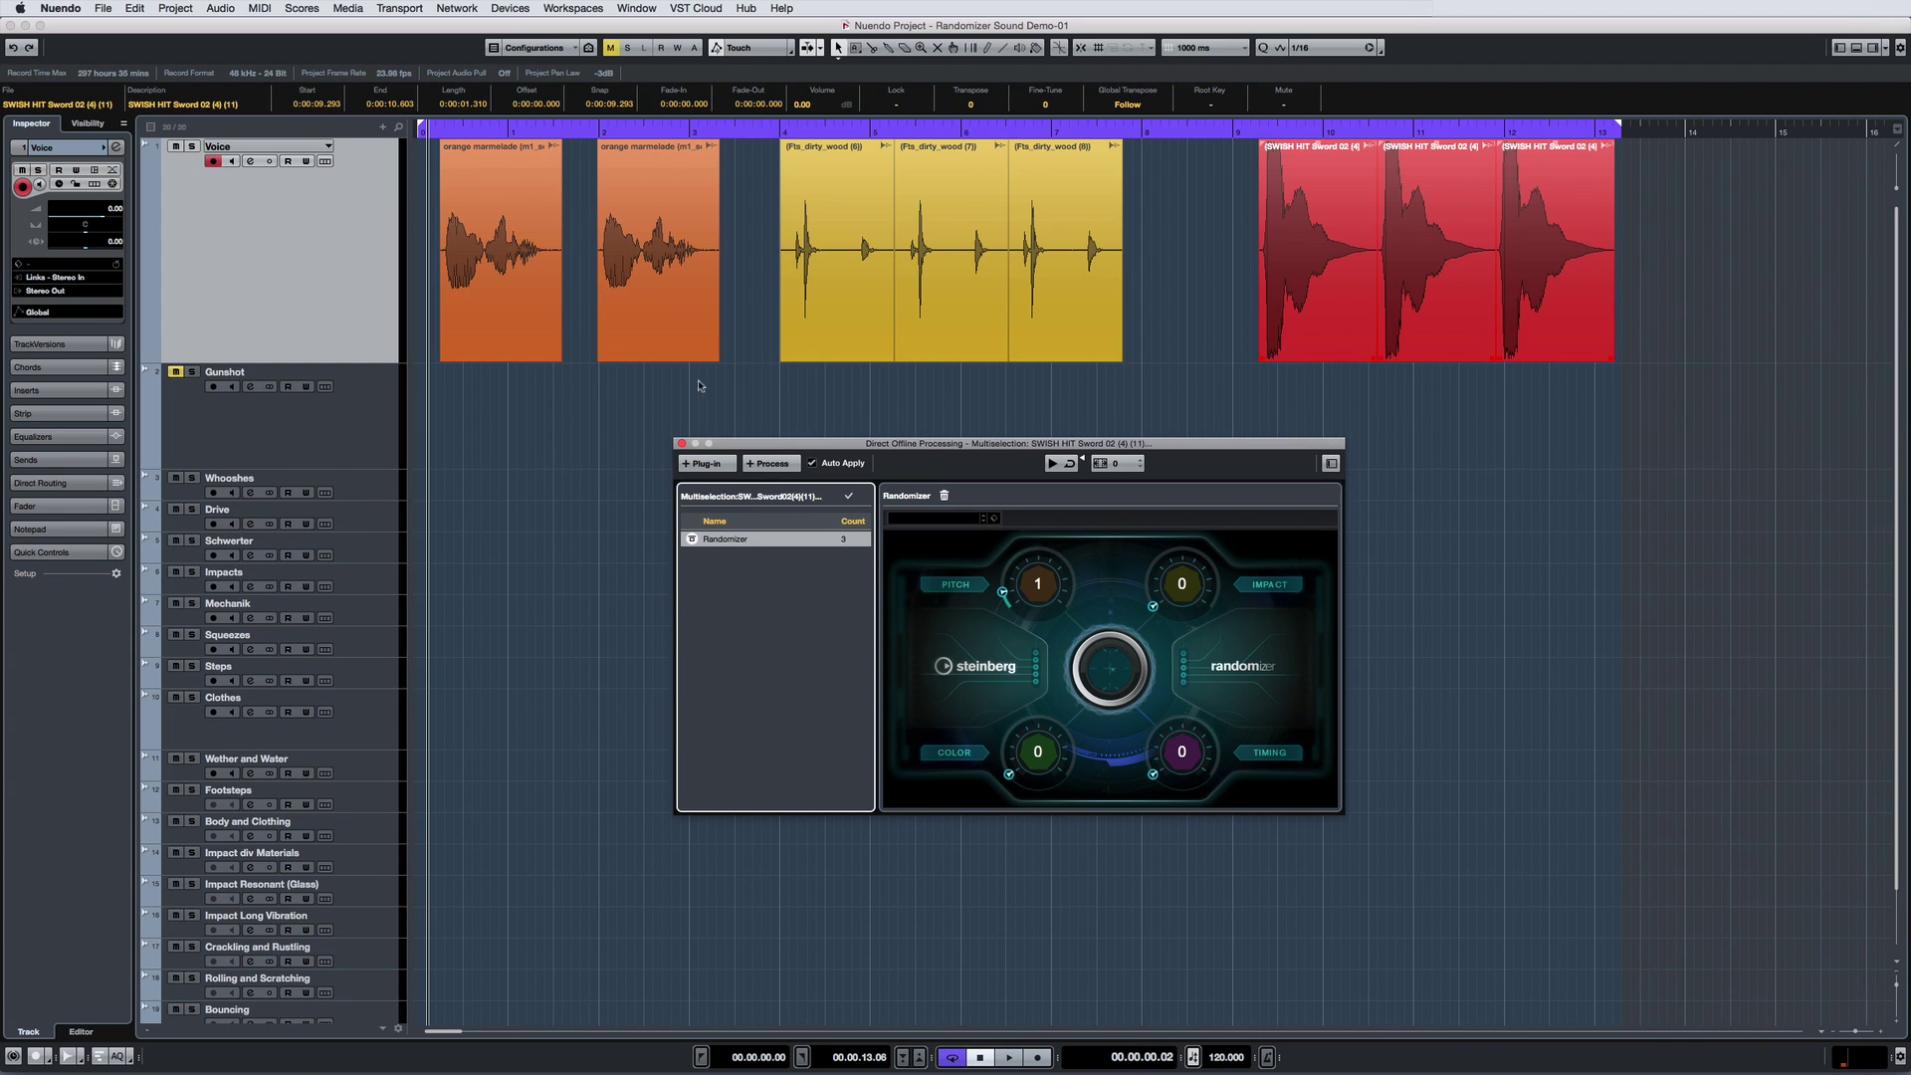
{"action": "left_click_drag", "start_coordinate": [1002, 587], "coordinate": [1008, 535]}
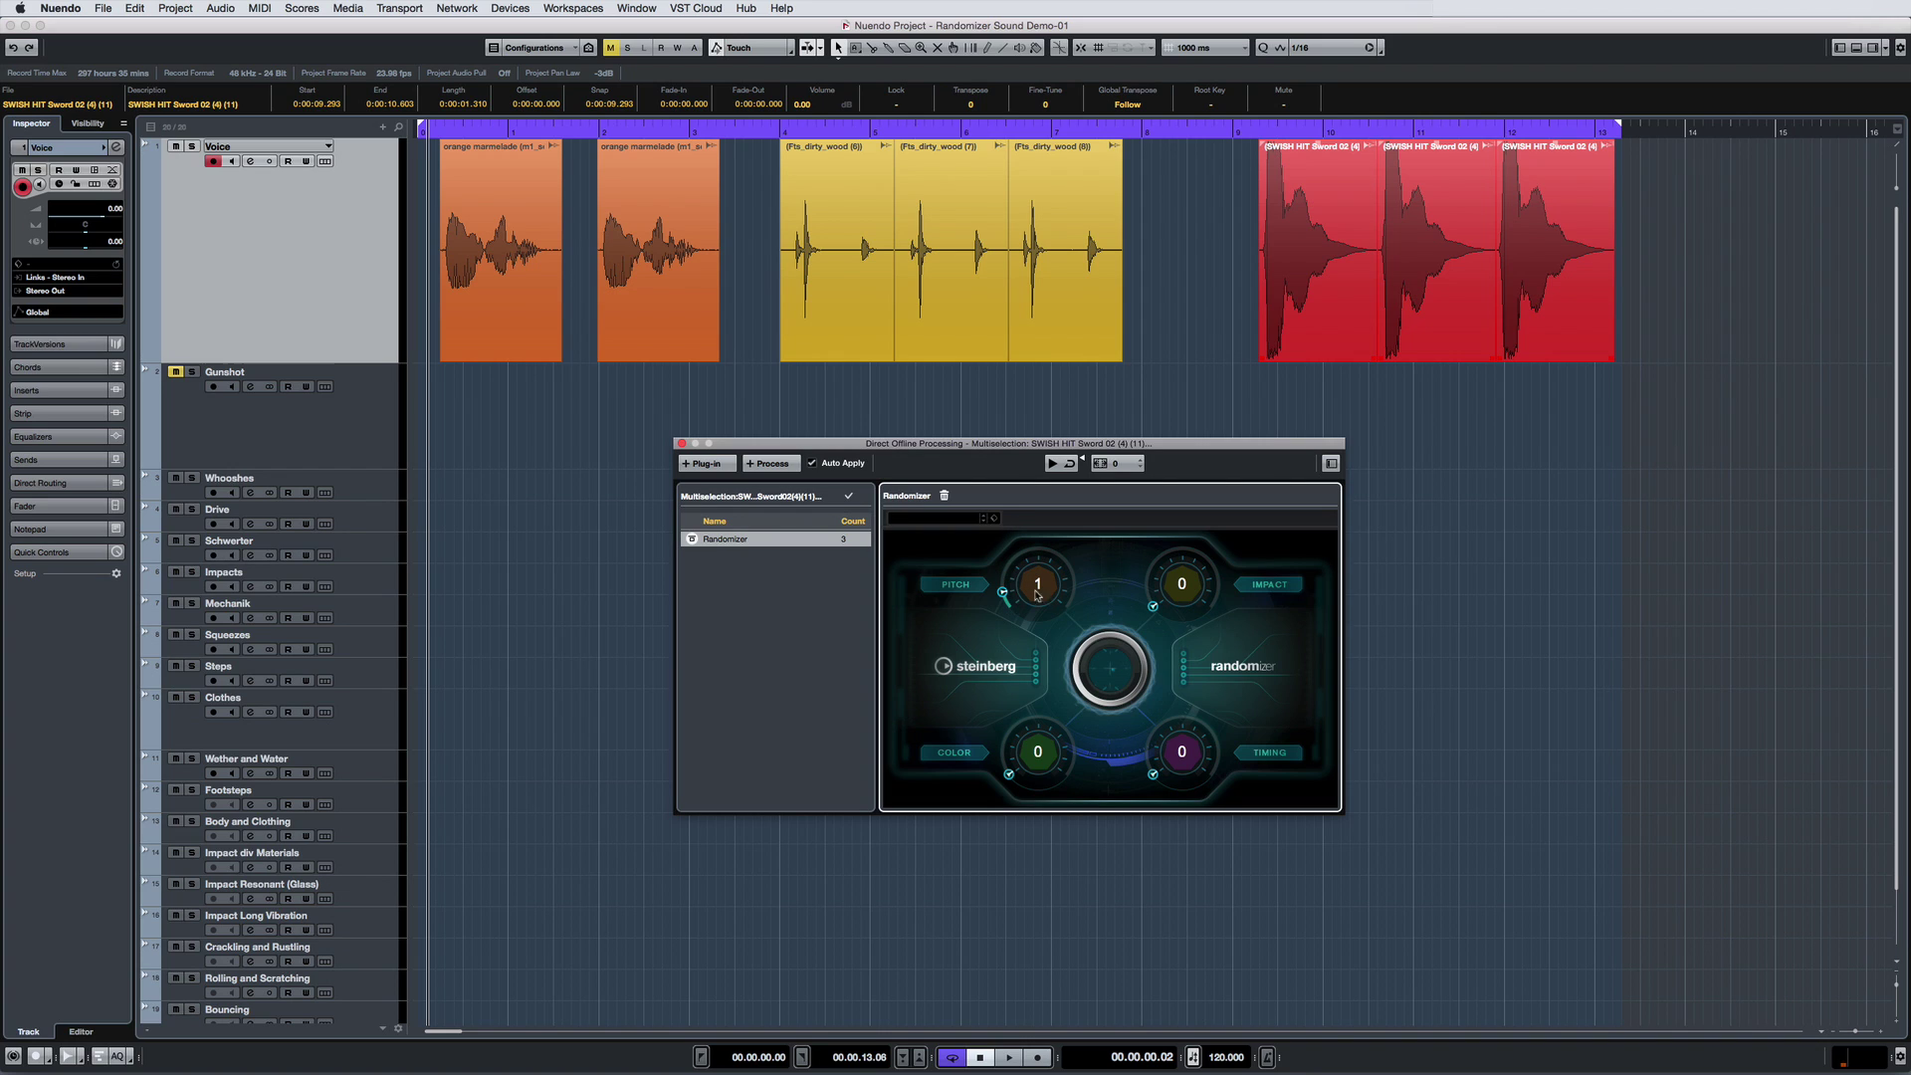
{"action": "left_click_drag", "start_coordinate": [703, 395], "coordinate": [560, 328]}
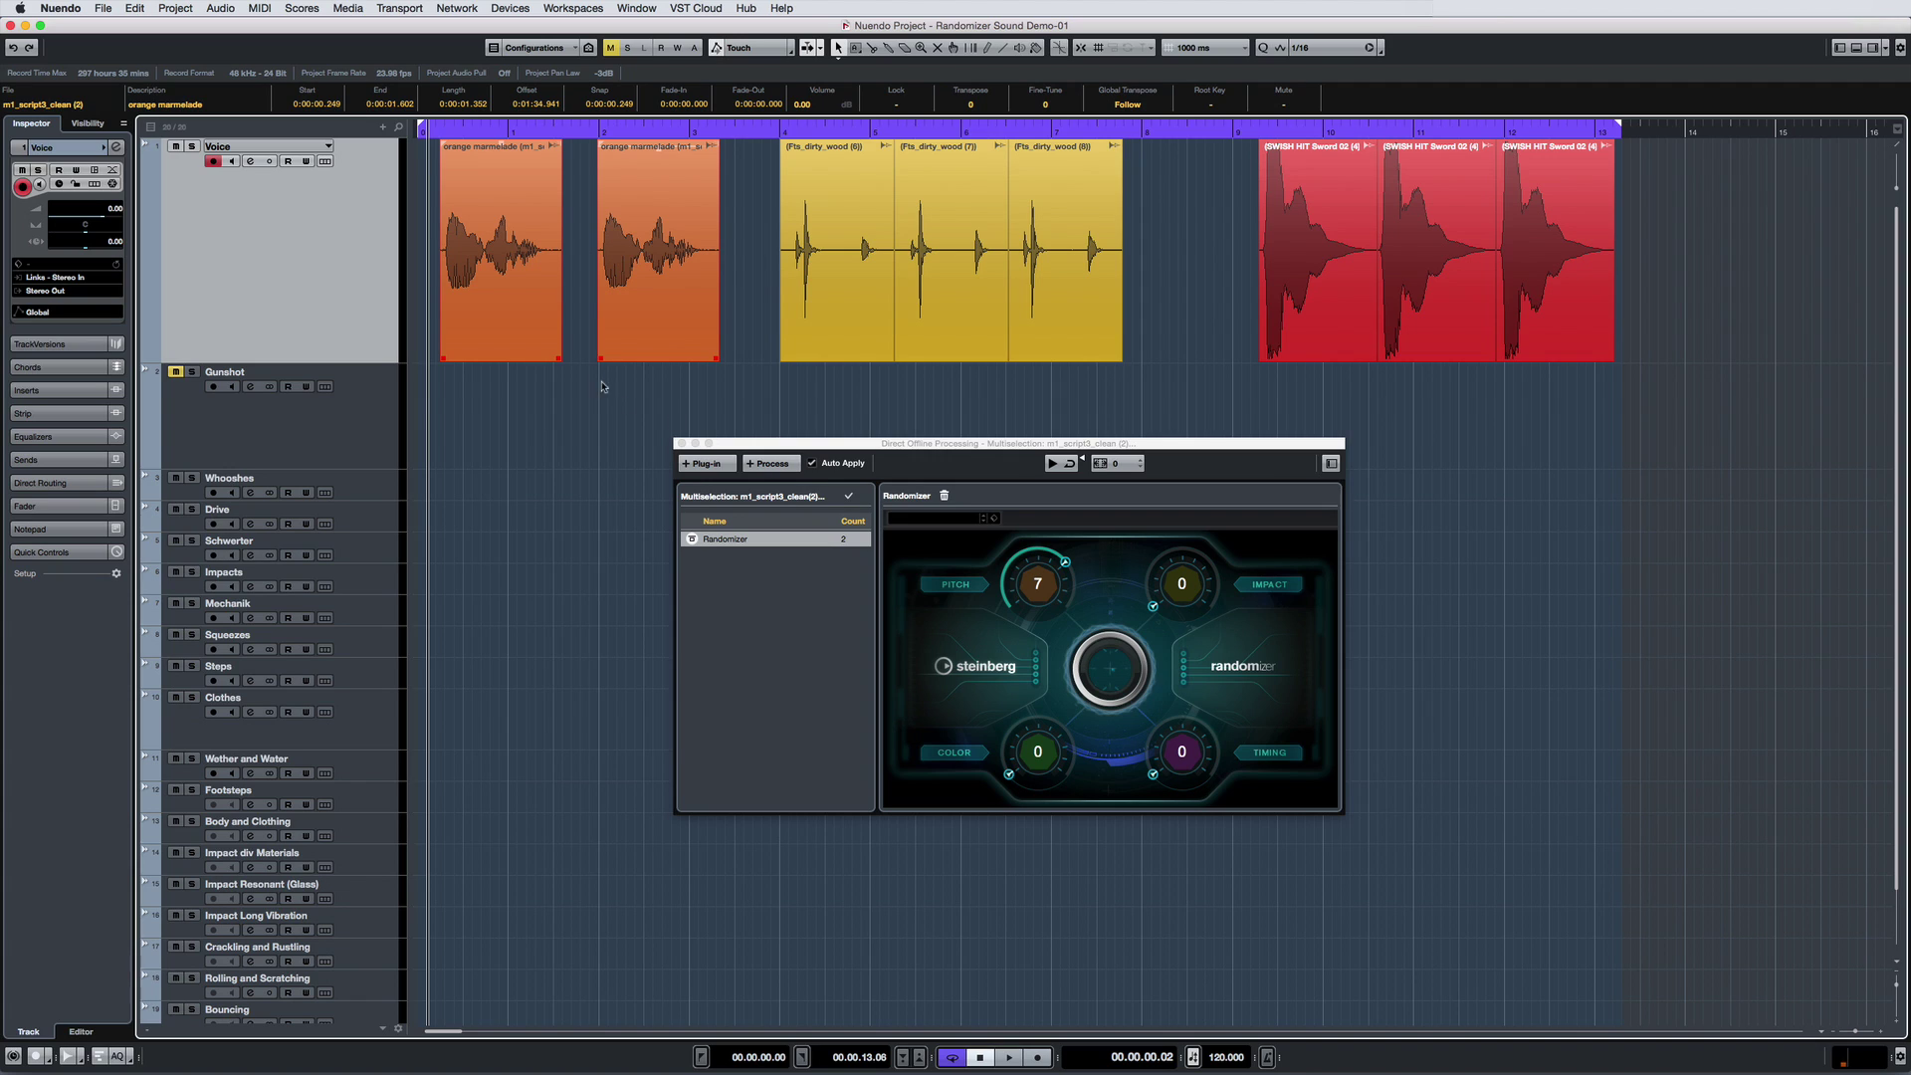
{"action": "key", "text": "space"}
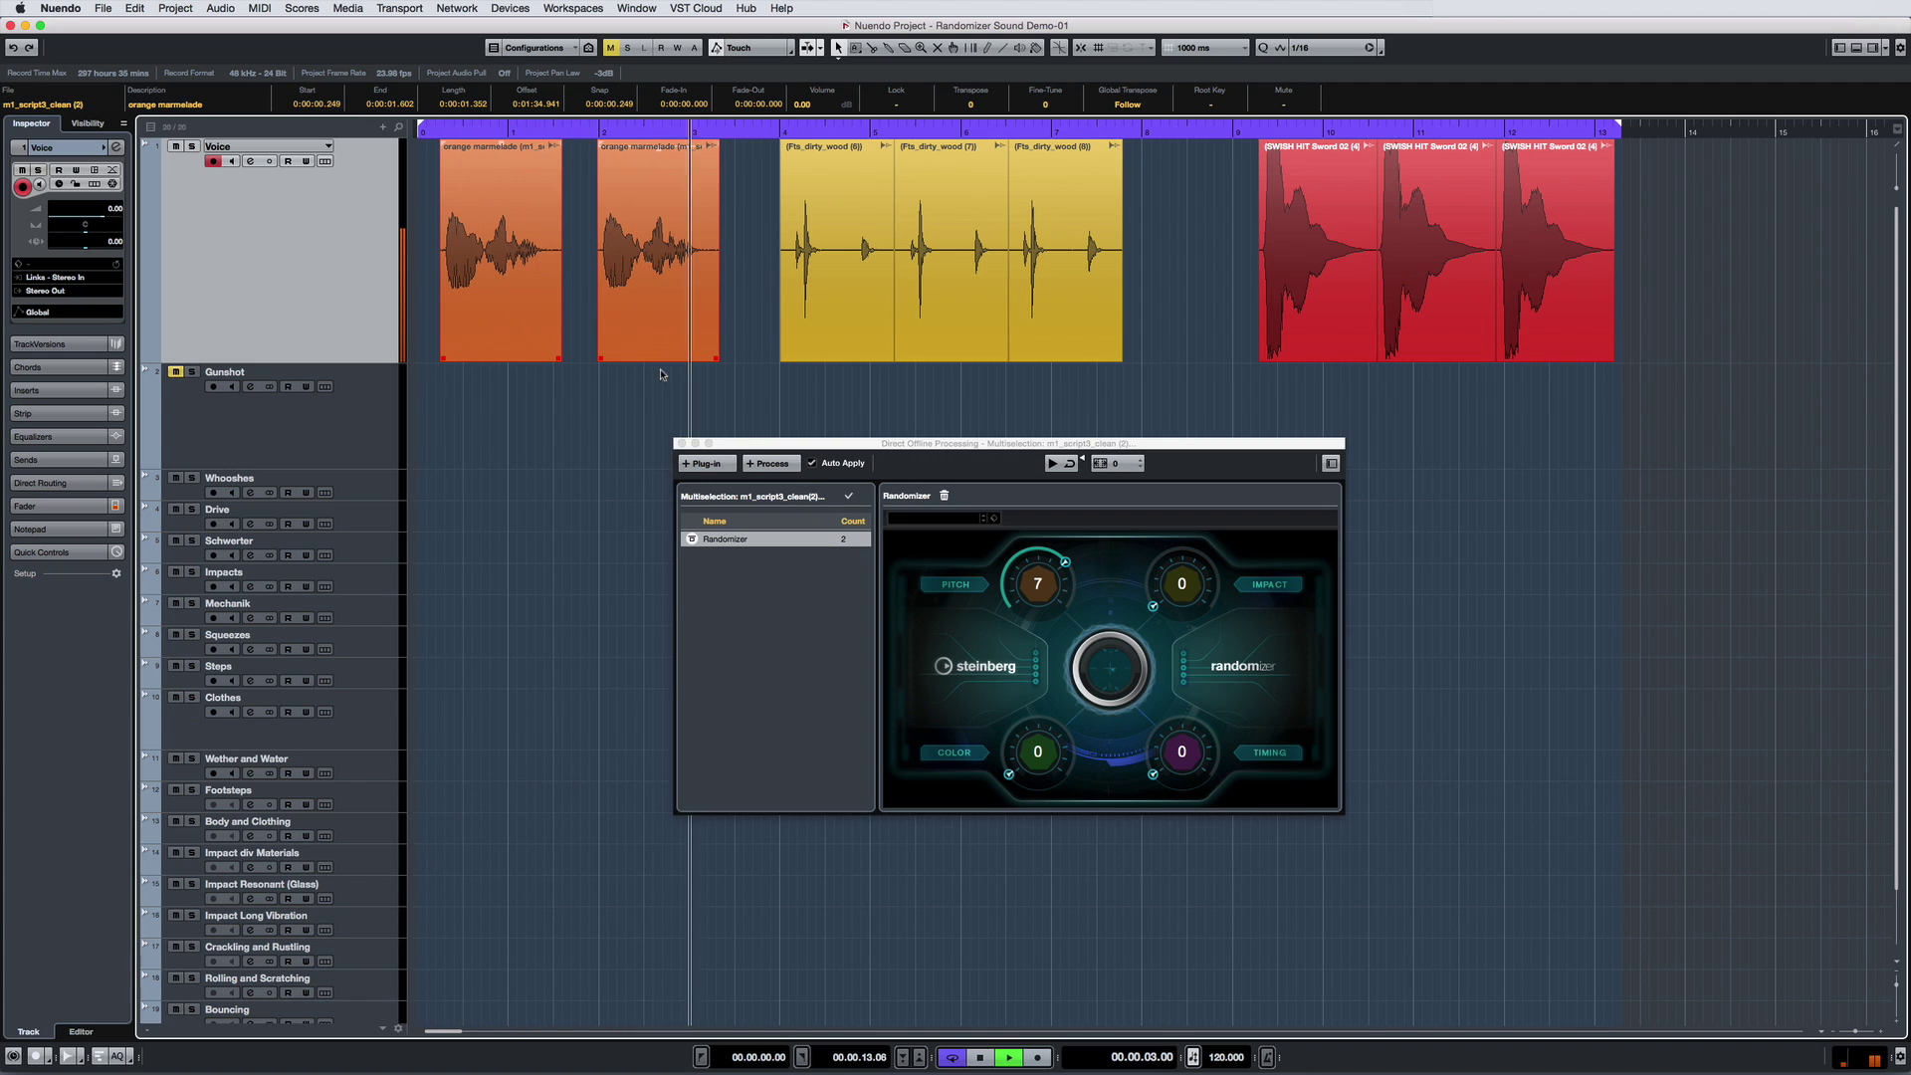
{"action": "key", "text": "space"}
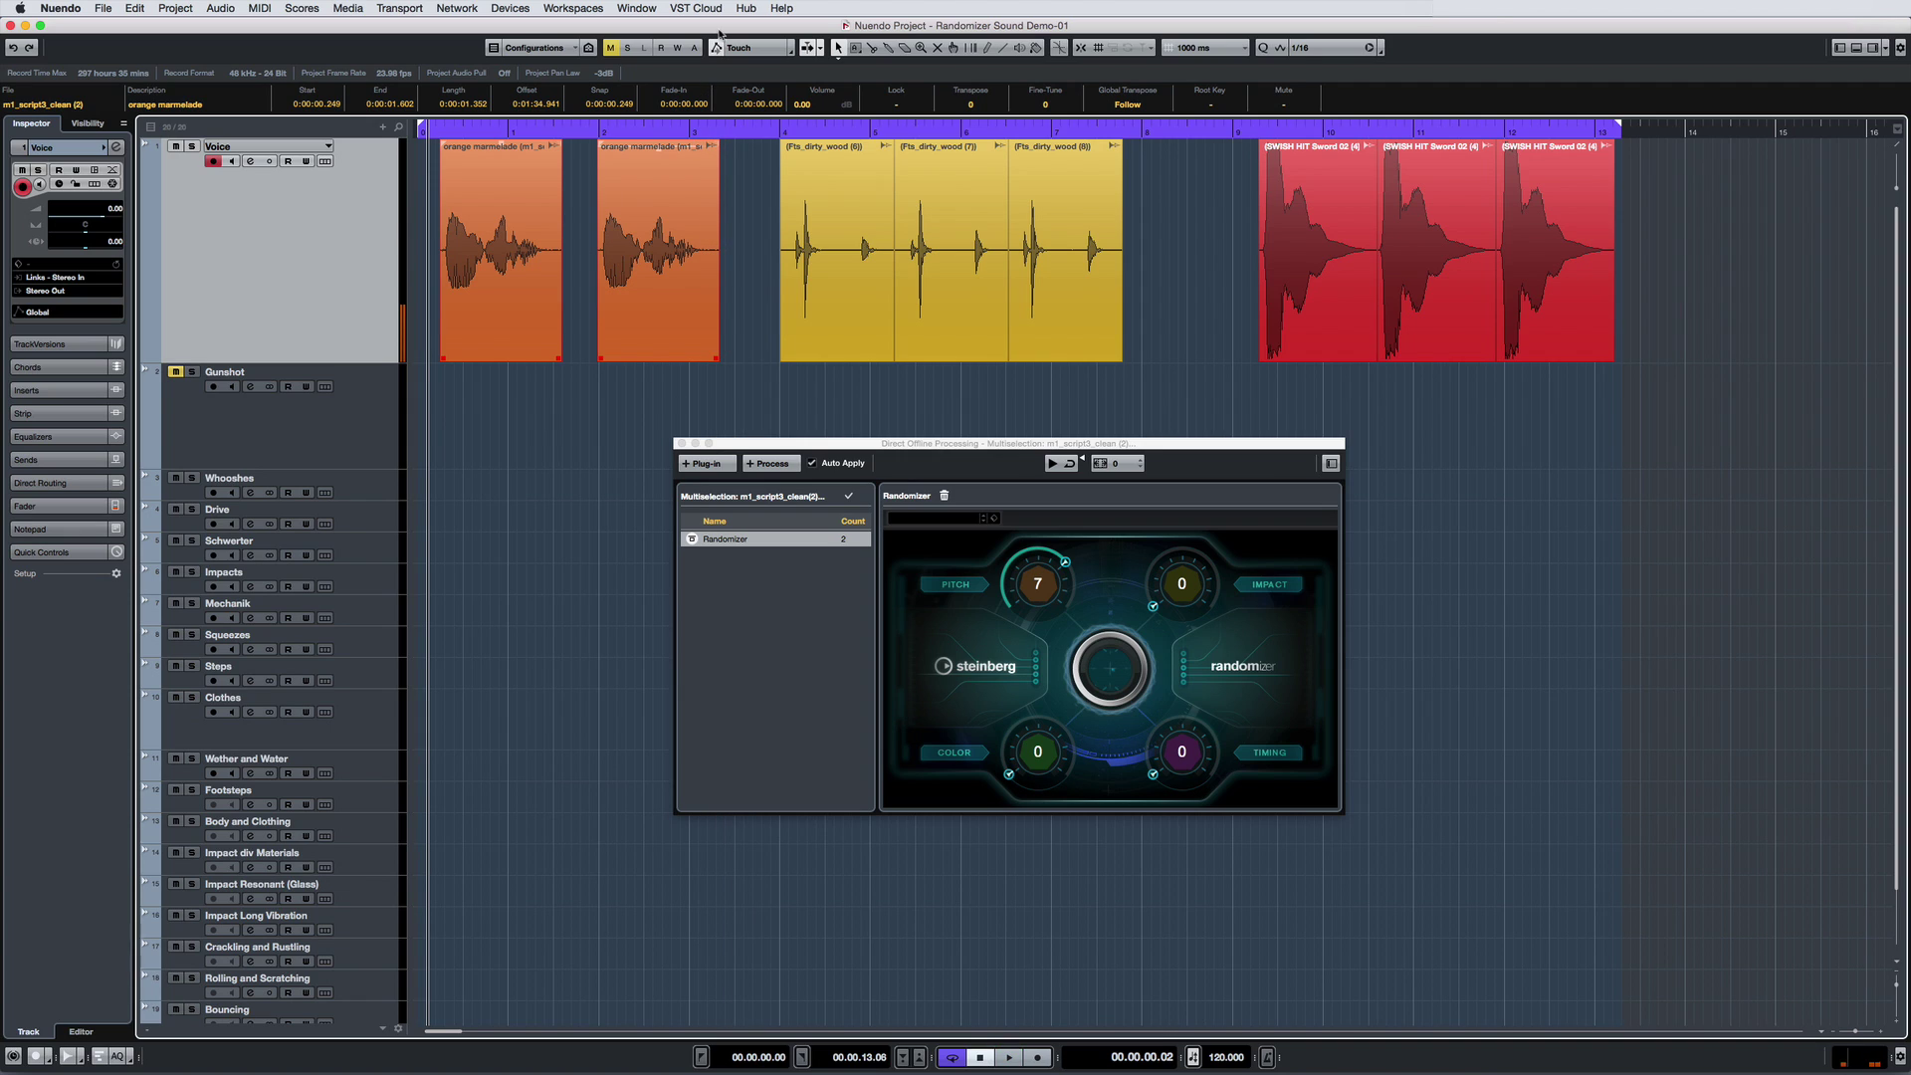
{"action": "left_click", "coordinate": [764, 134]}
{"action": "left_click", "coordinate": [824, 296]}
{"action": "key", "text": "space"}
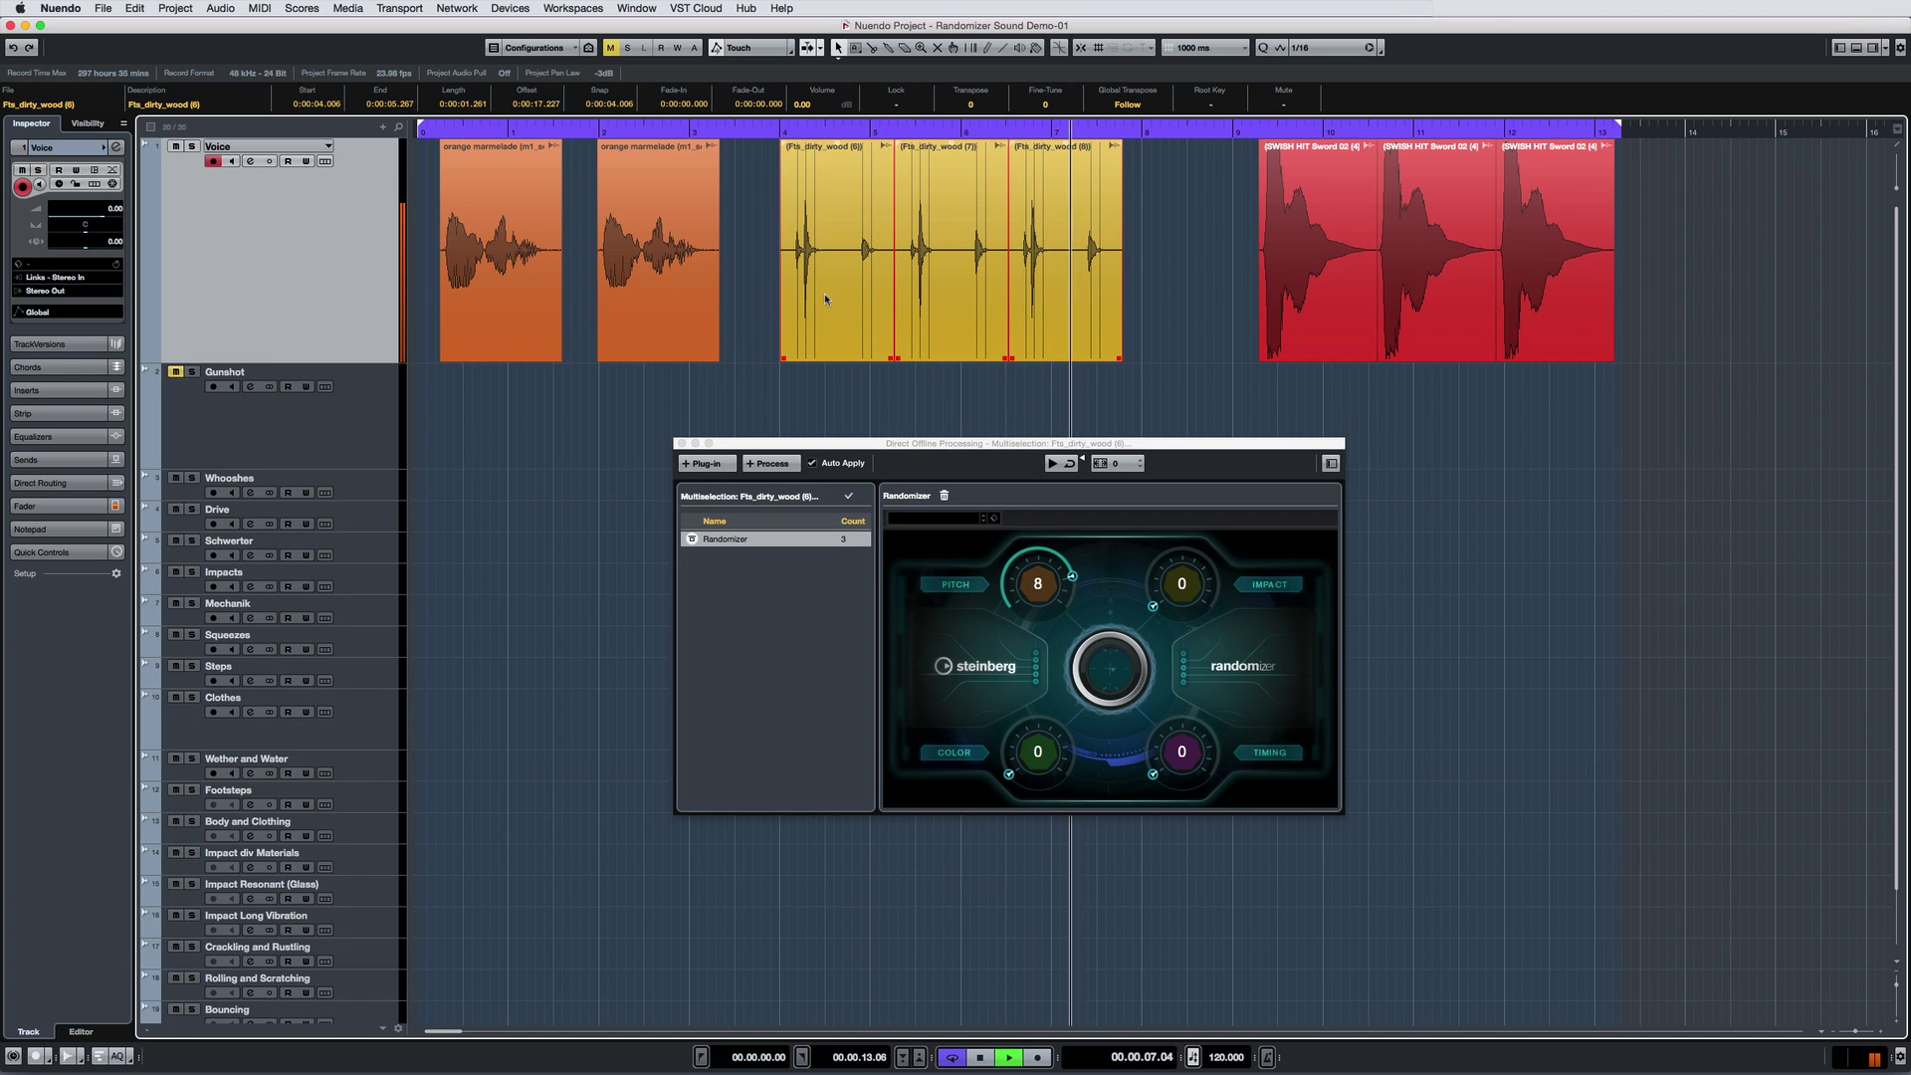
{"action": "key", "text": "space"}
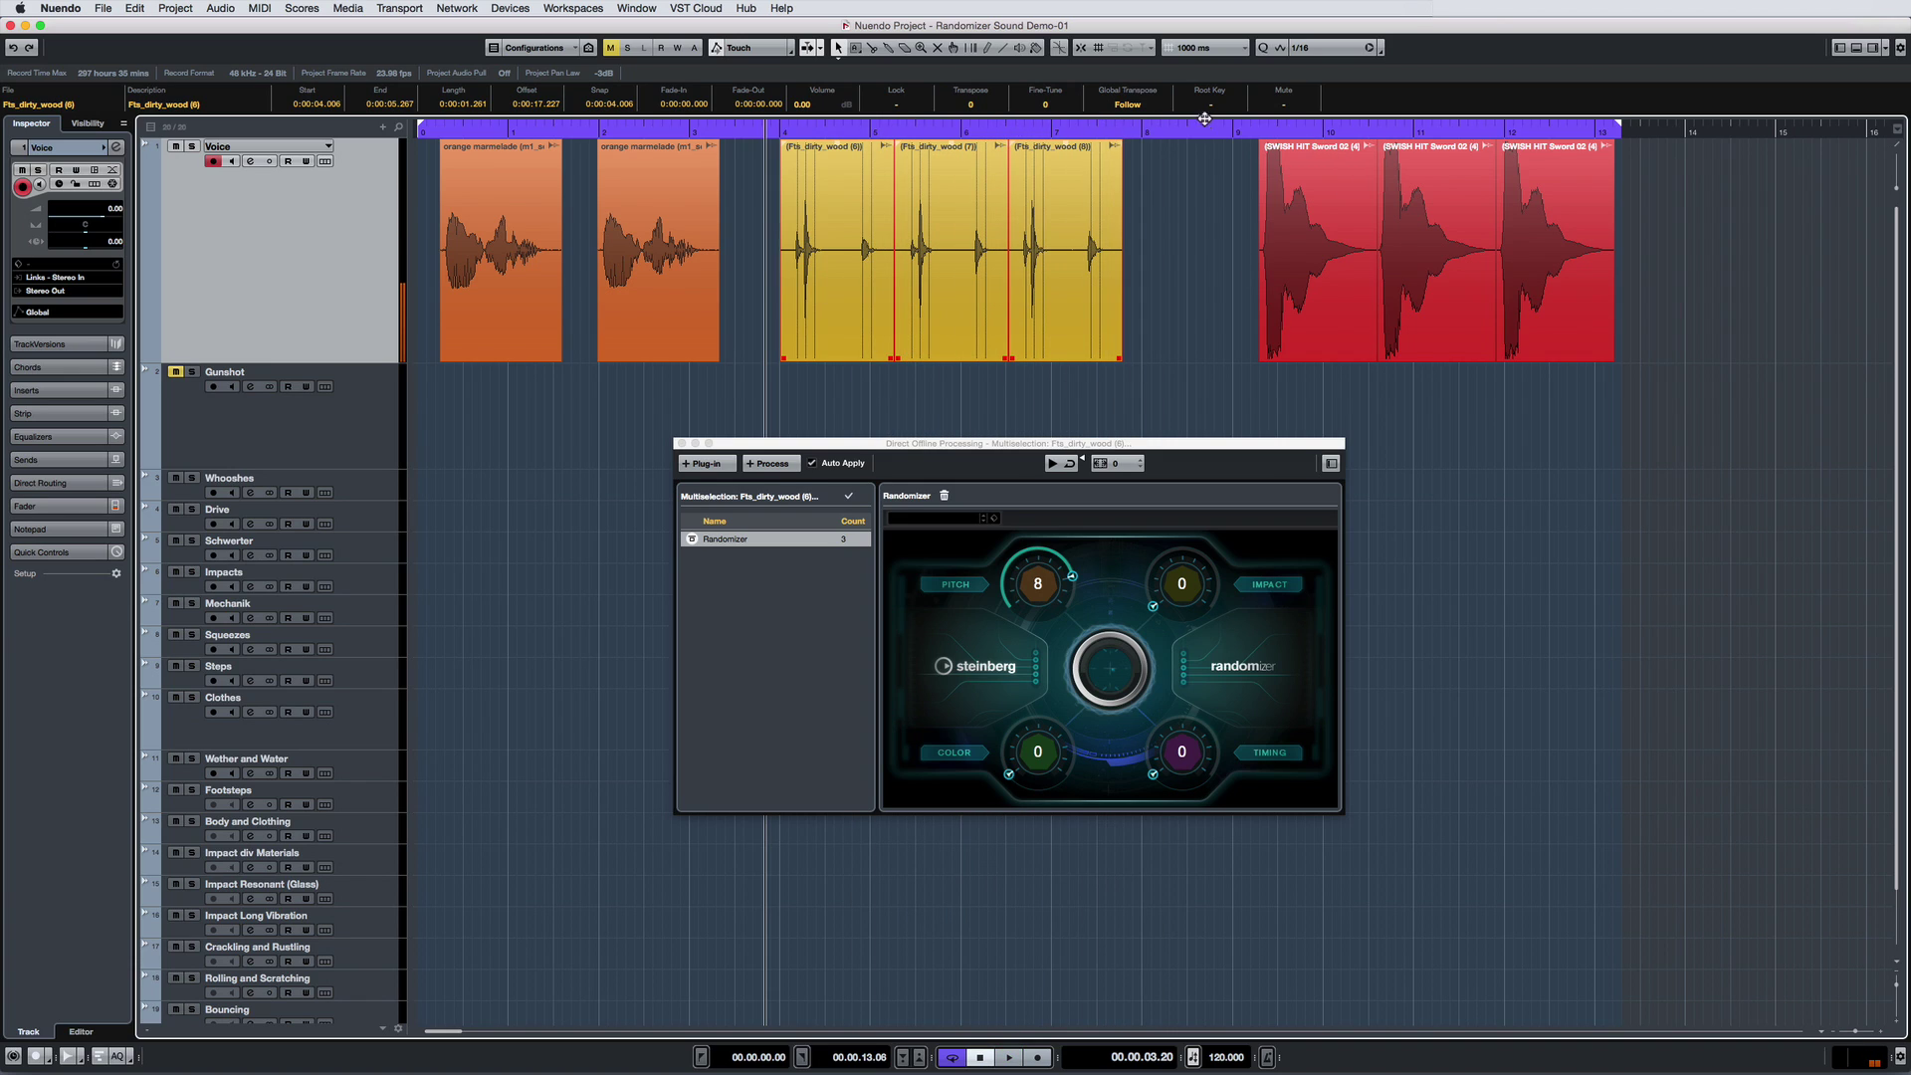
{"action": "left_click", "coordinate": [1252, 130]}
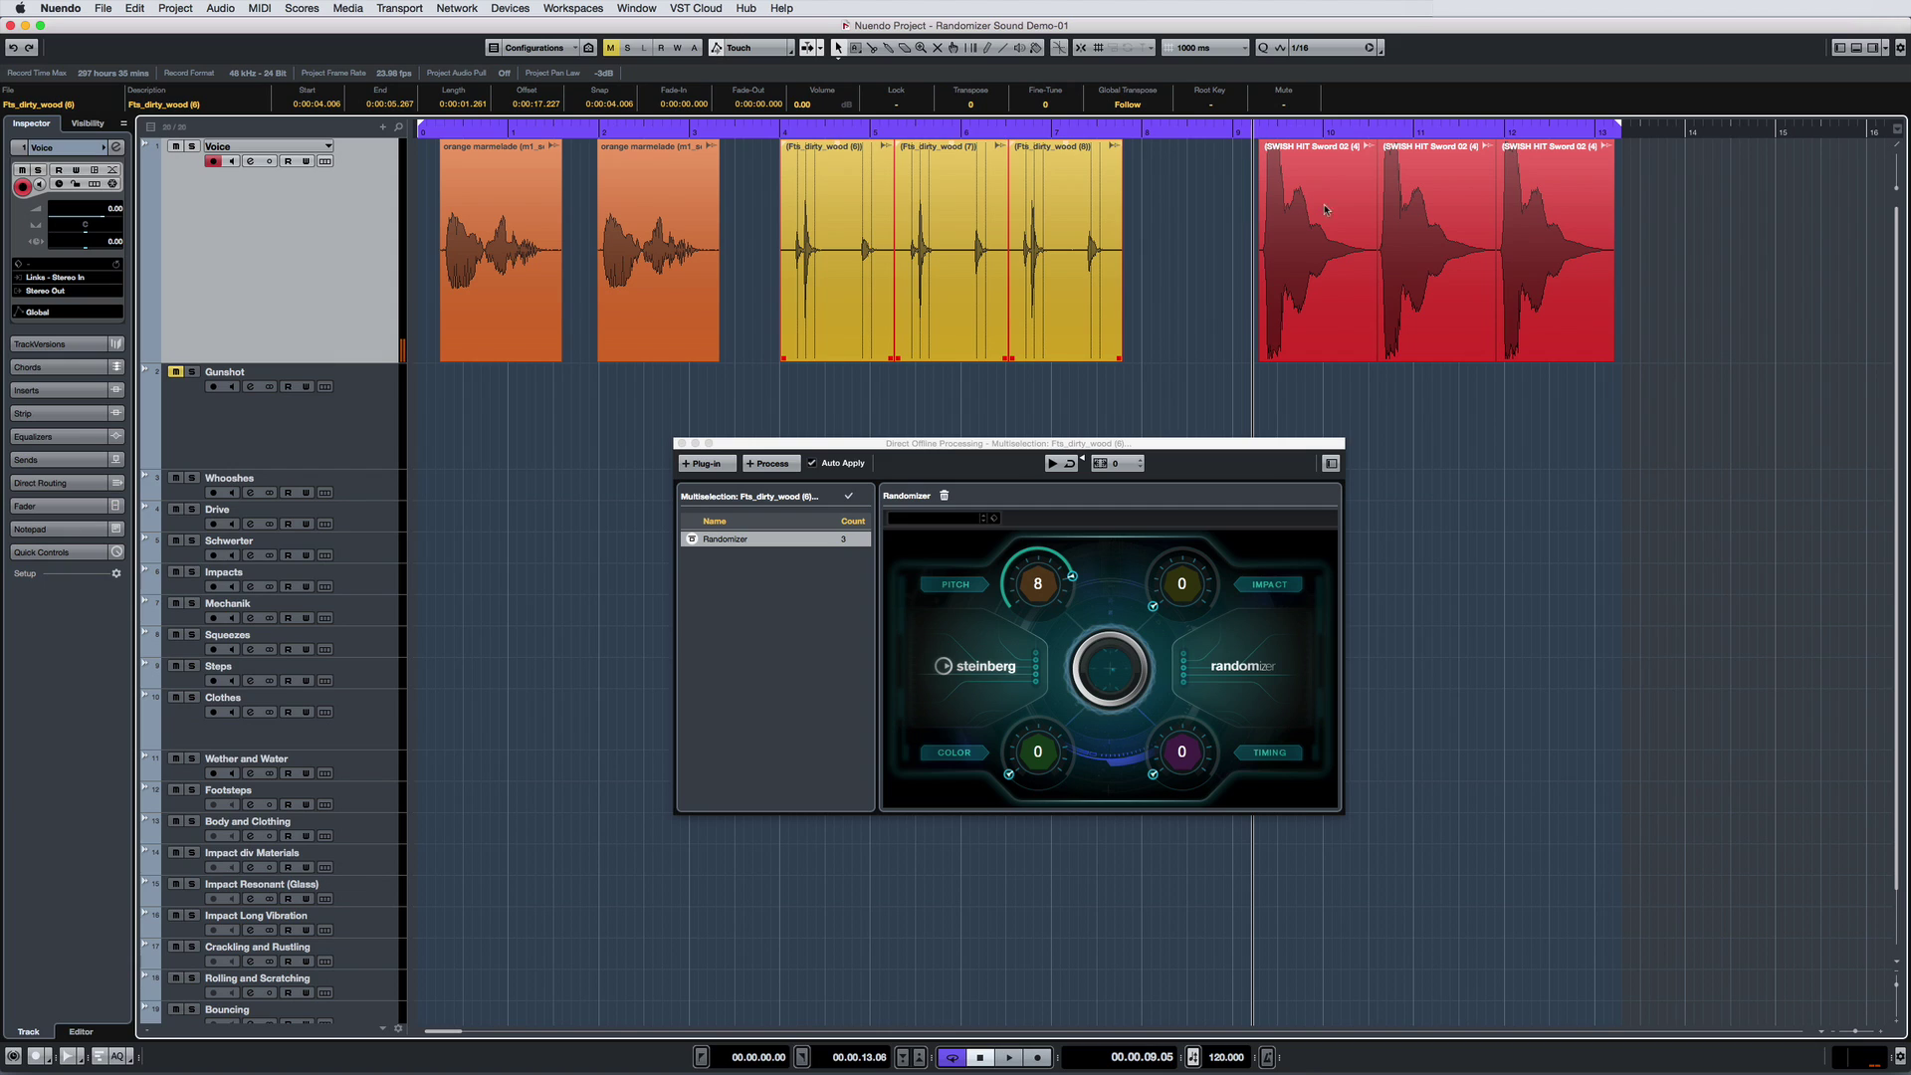
{"action": "left_click_drag", "start_coordinate": [1657, 425], "coordinate": [1301, 270]}
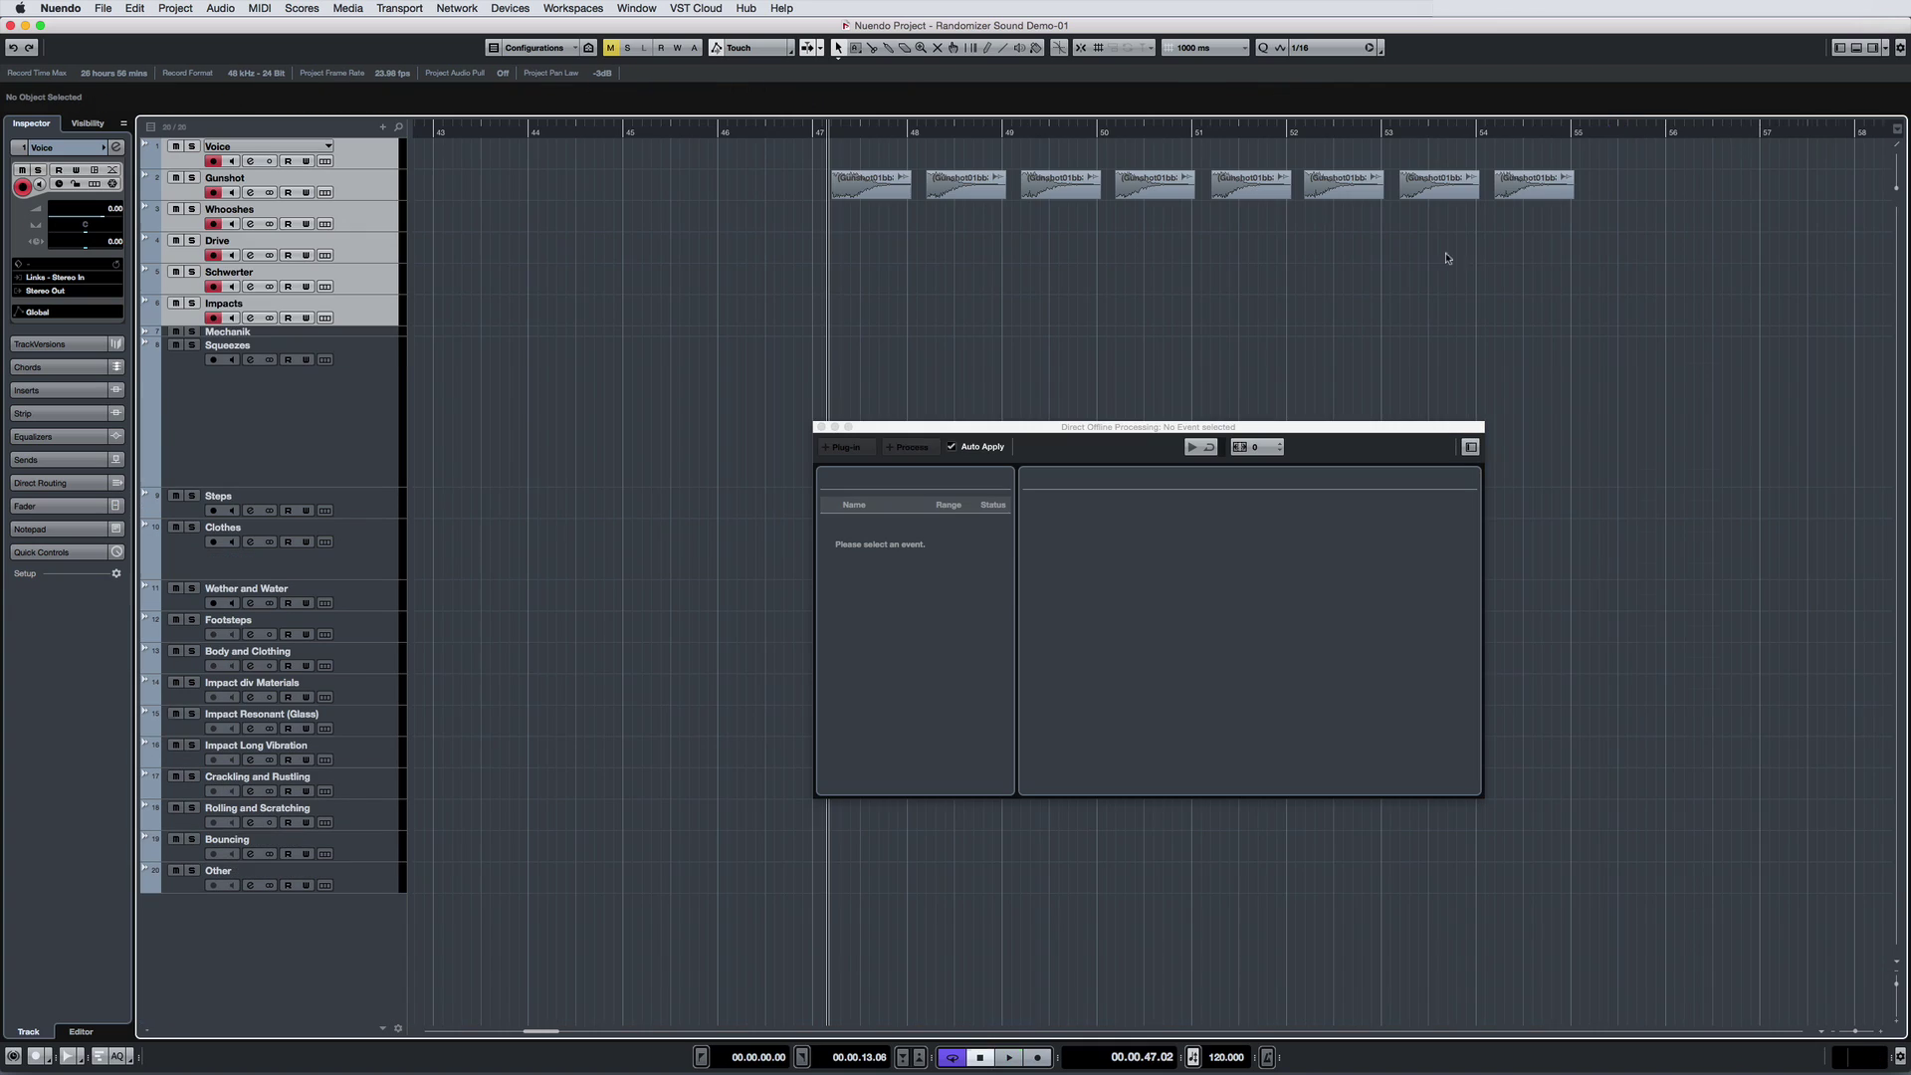
{"action": "left_click_drag", "start_coordinate": [1544, 243], "coordinate": [862, 157]}
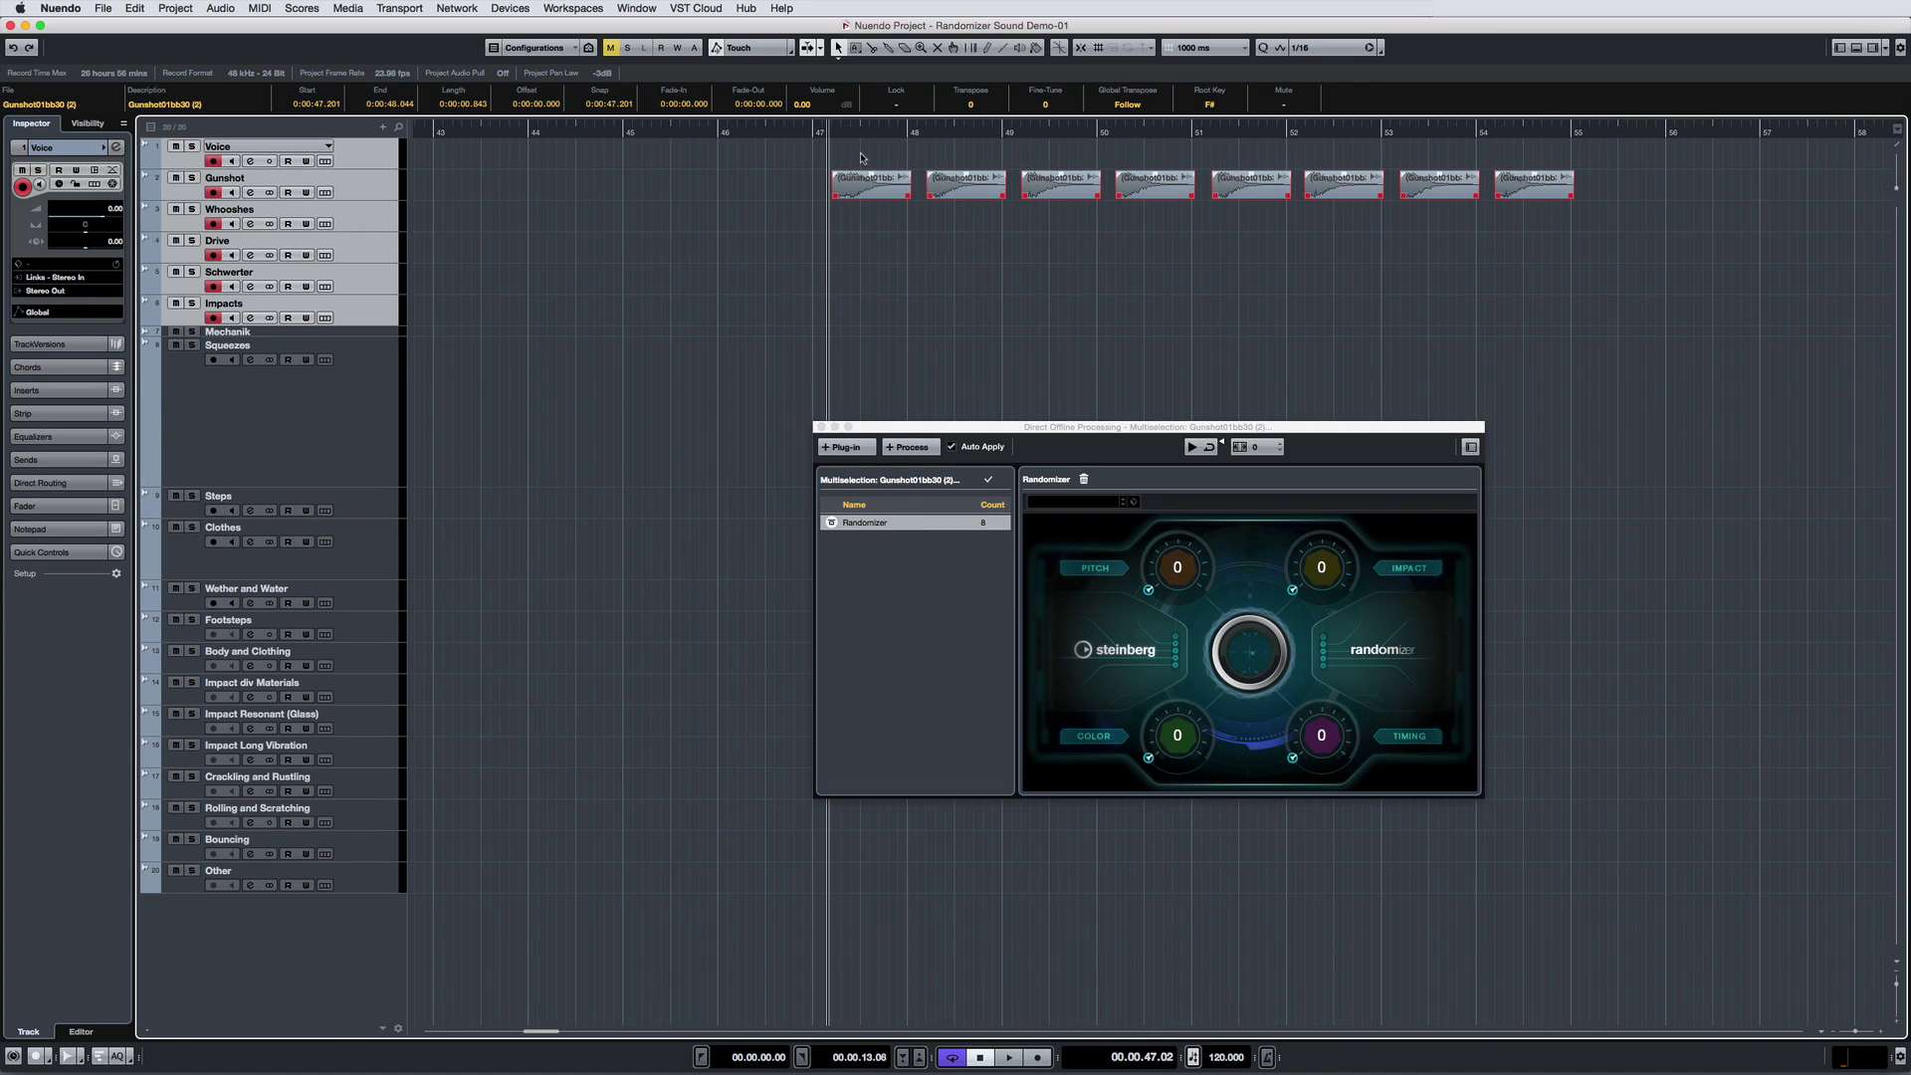
- Try the Gunshot Randomizer's Impact at 9, then reset it to 0
{"action": "left_click_drag", "start_coordinate": [1330, 587], "coordinate": [1321, 450]}
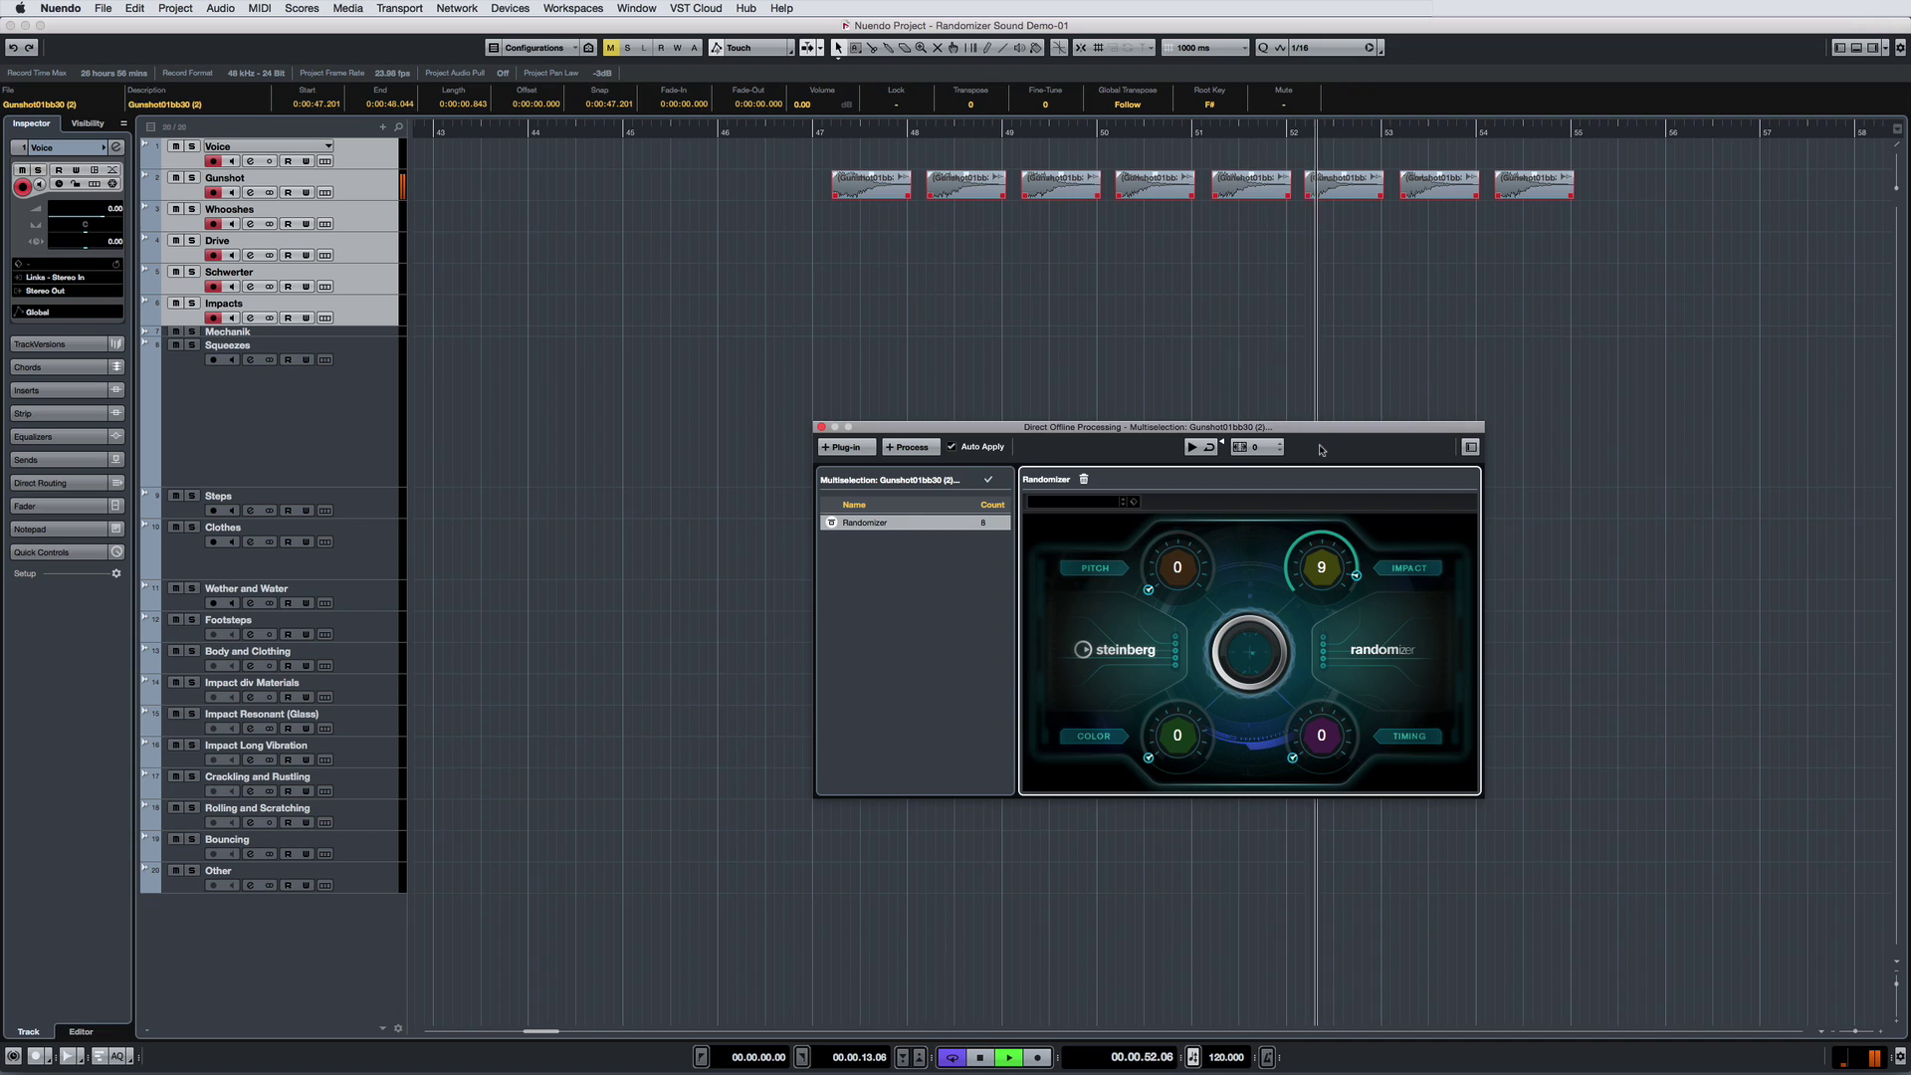
{"action": "key", "text": "space"}
{"action": "double_click", "coordinate": [1322, 567]}
{"action": "type", "text": "0"}
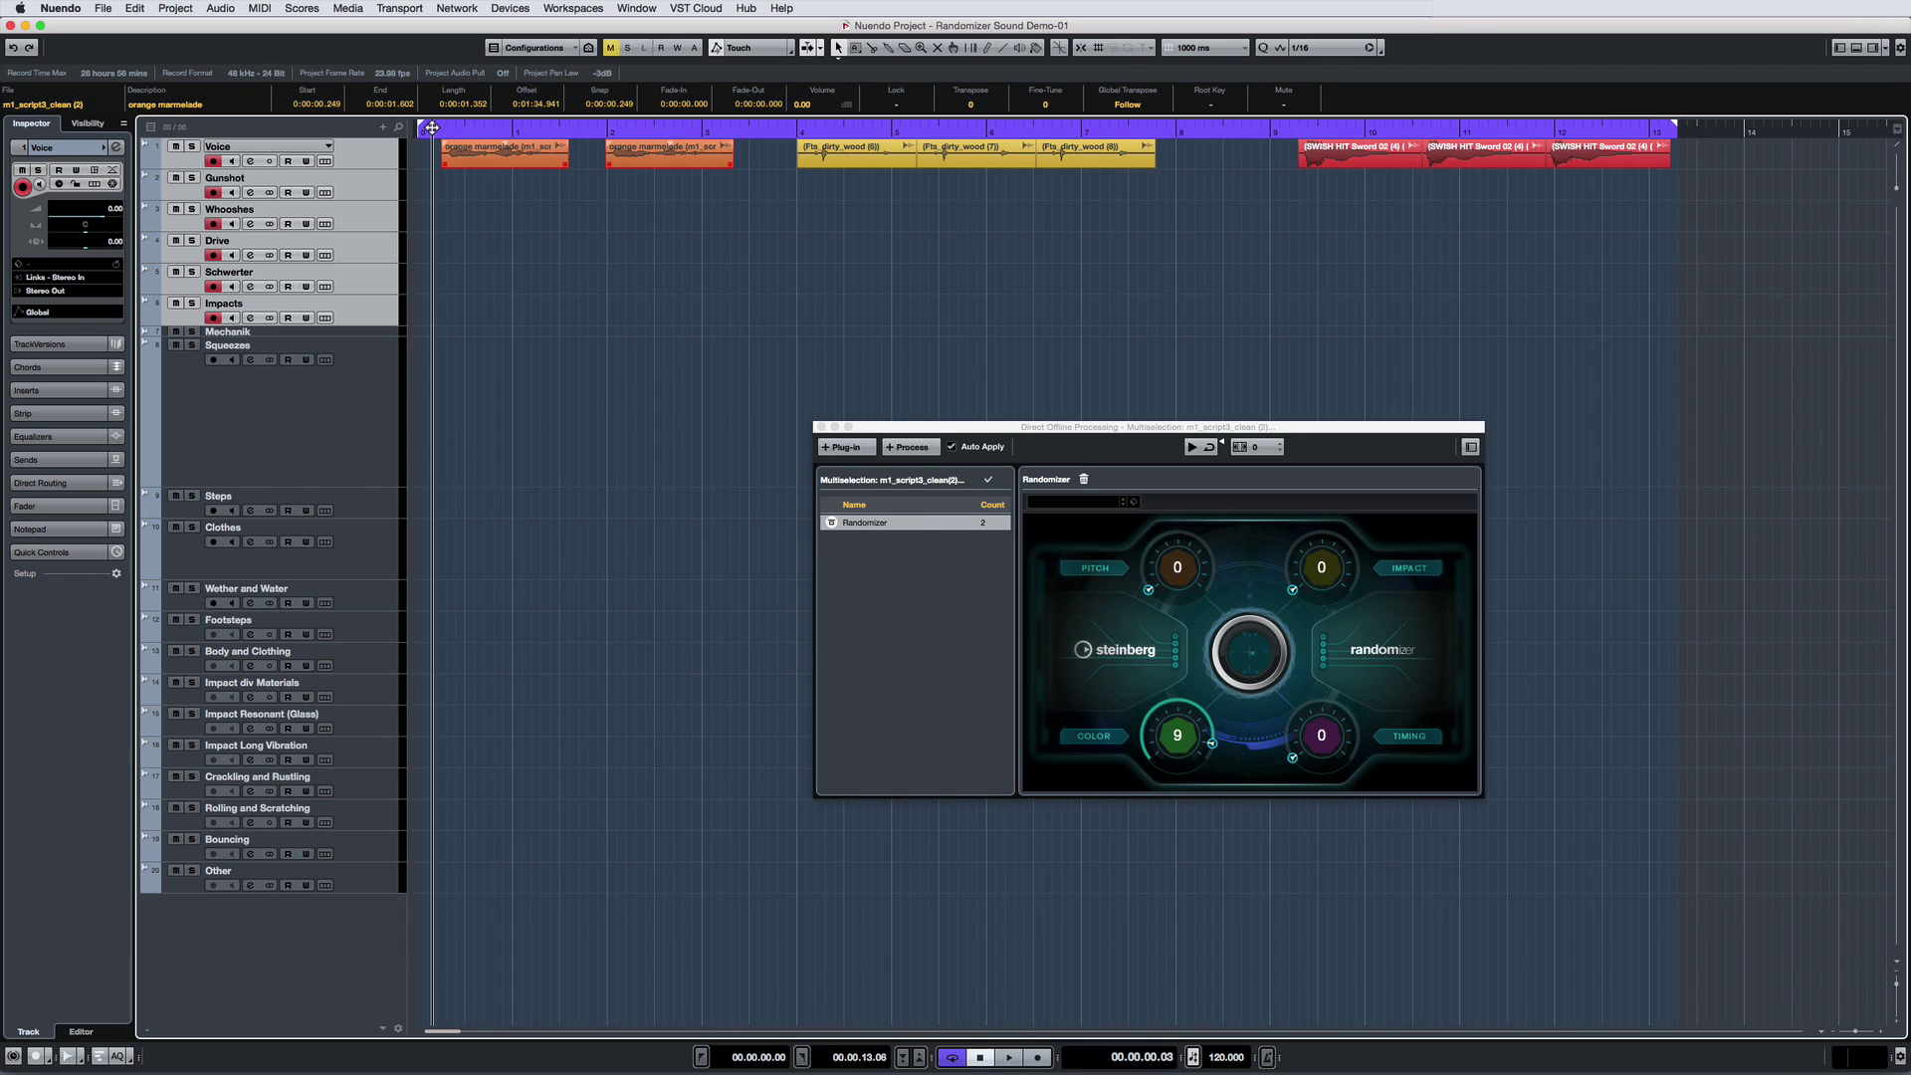
- Audition the orange marmalade voice clips and raise their Color randomization to 10
{"action": "key", "text": "space"}
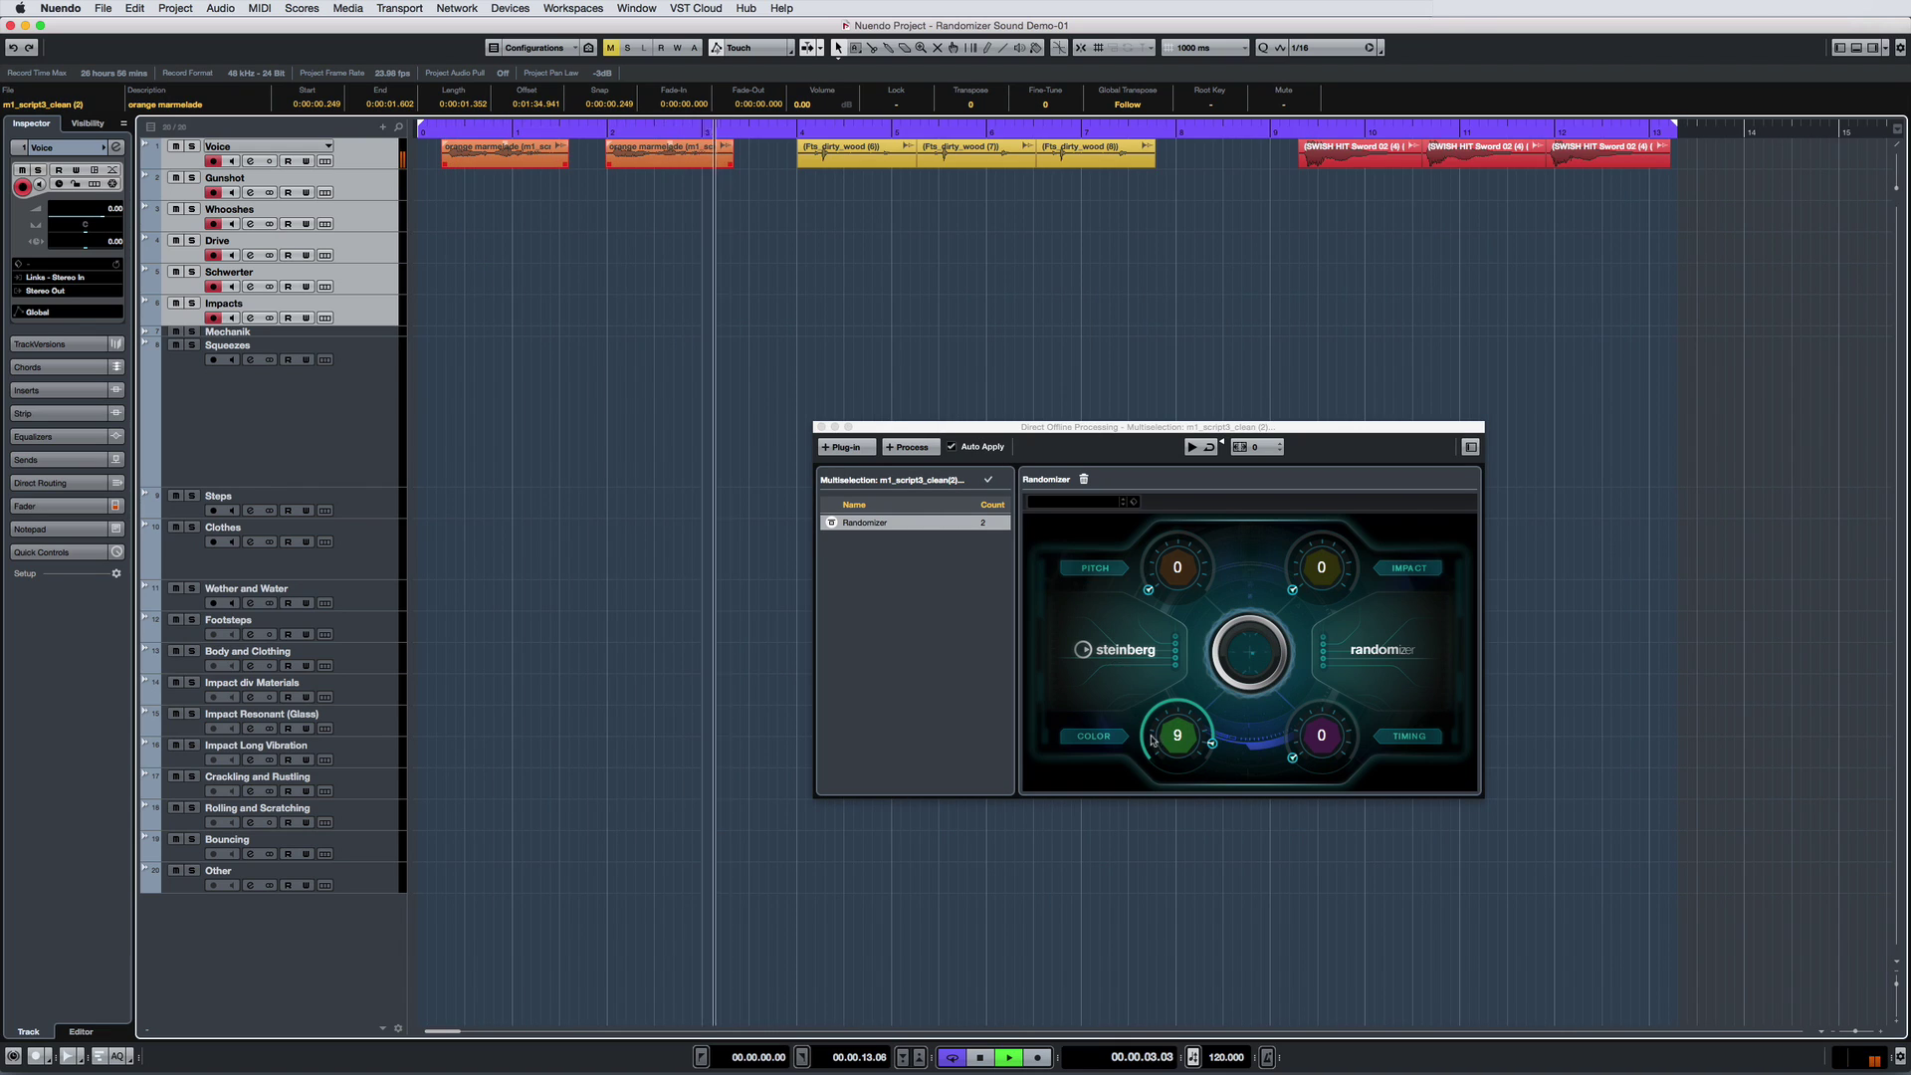
{"action": "key", "text": "space"}
{"action": "left_click_drag", "start_coordinate": [1167, 754], "coordinate": [1166, 693]}
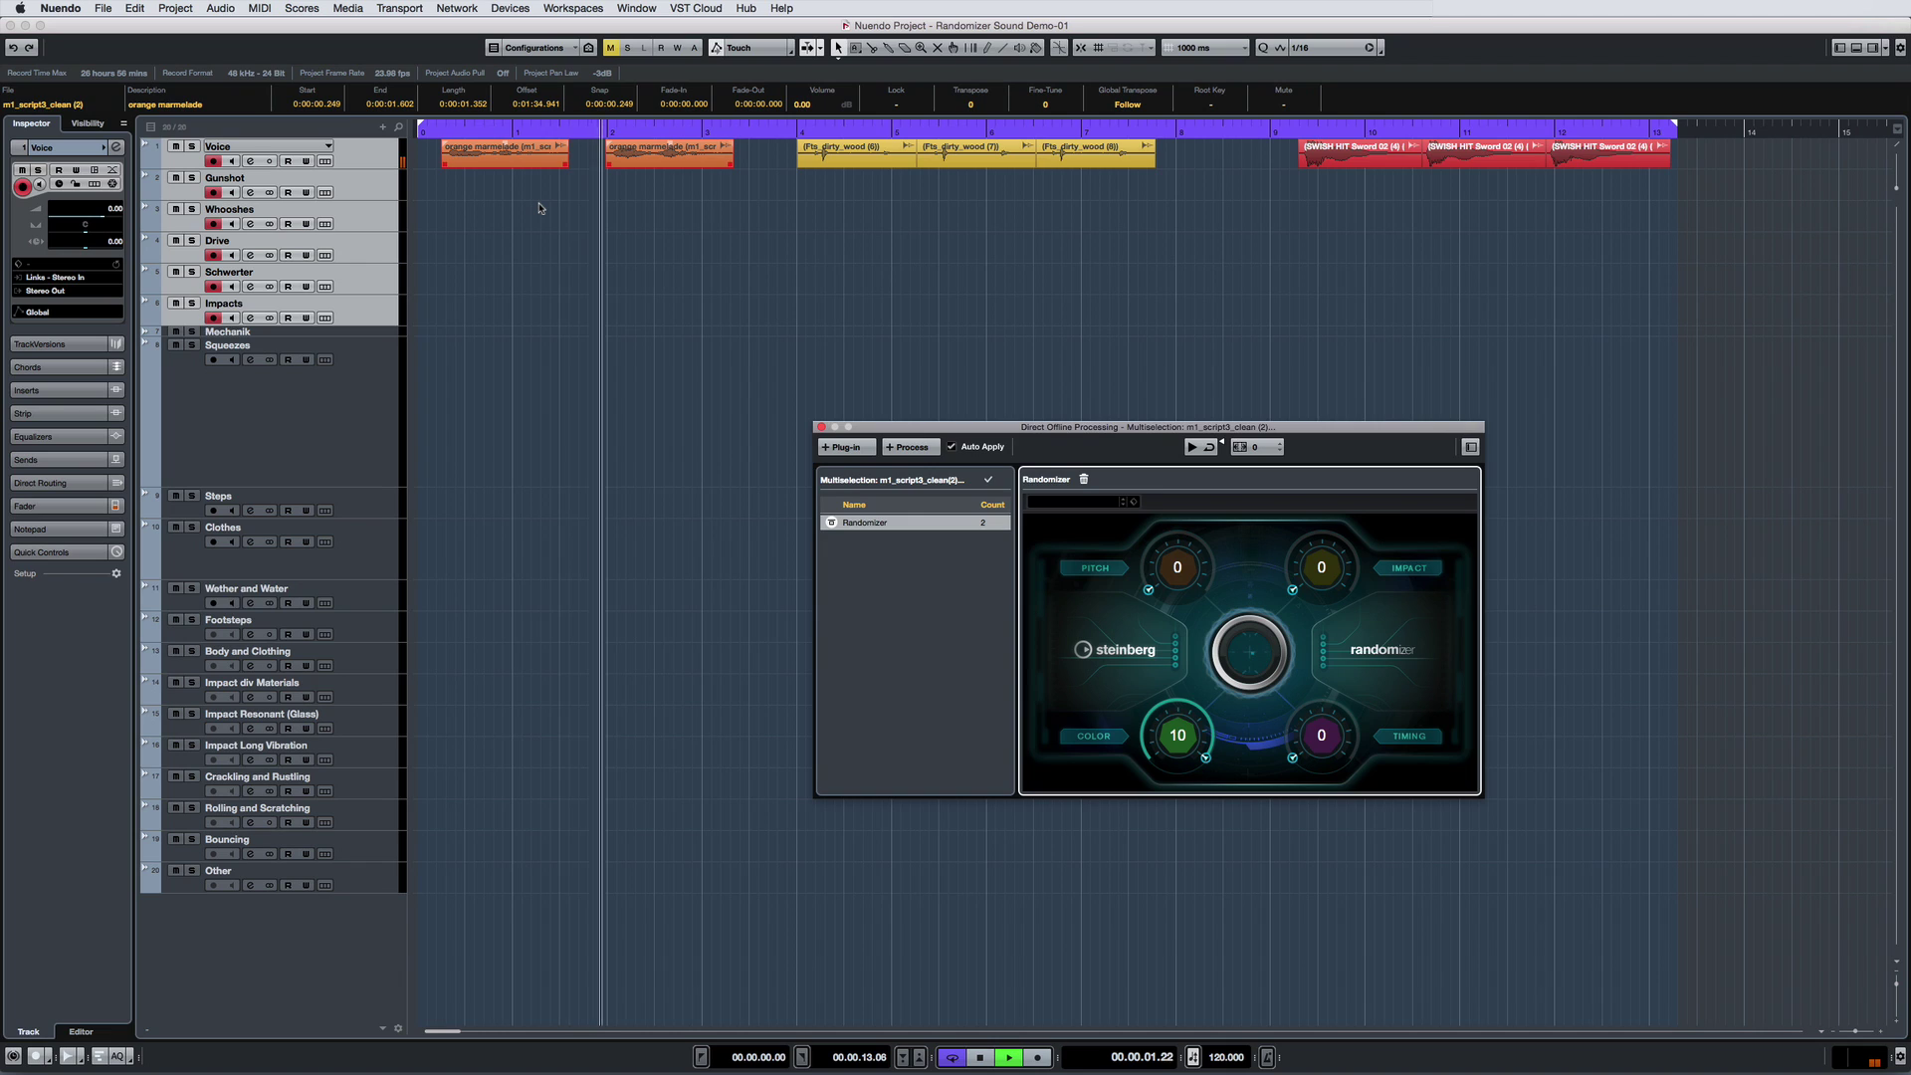
{"action": "key", "text": "space"}
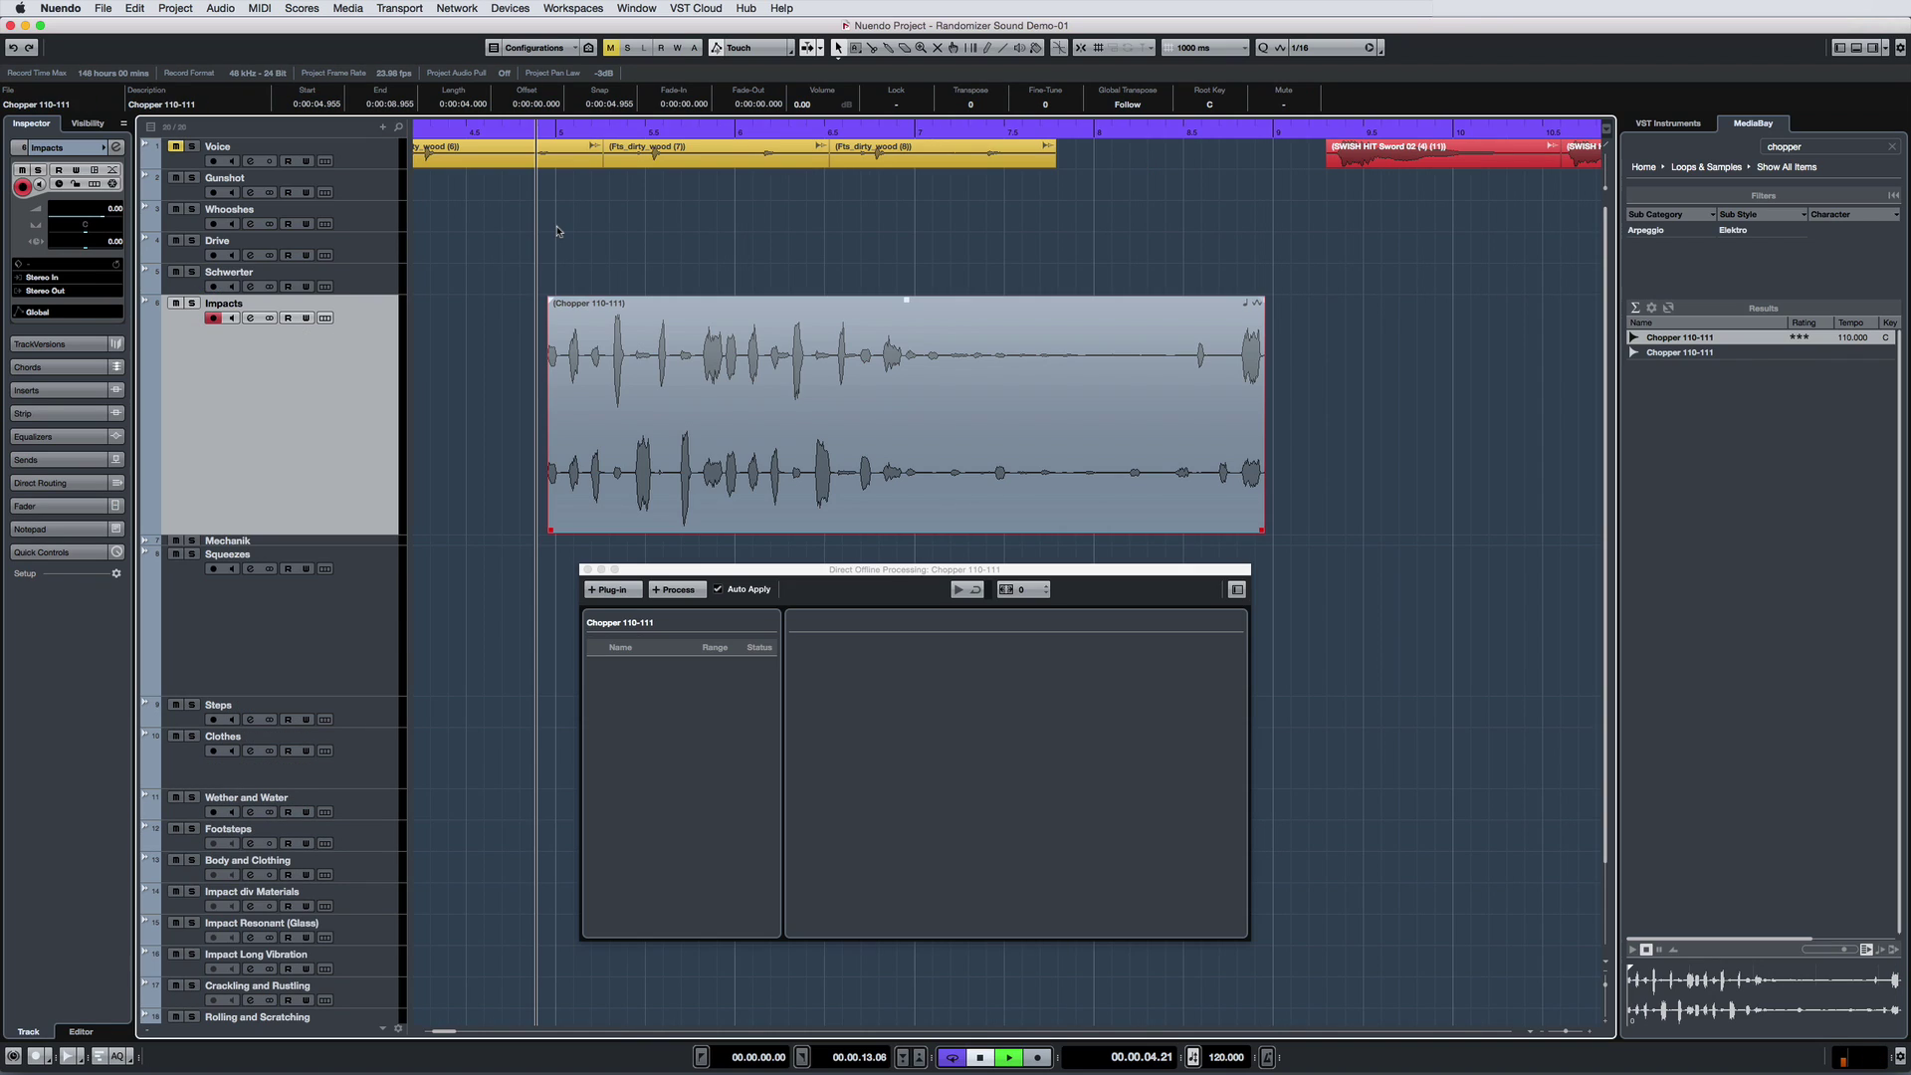
{"action": "key", "text": "space"}
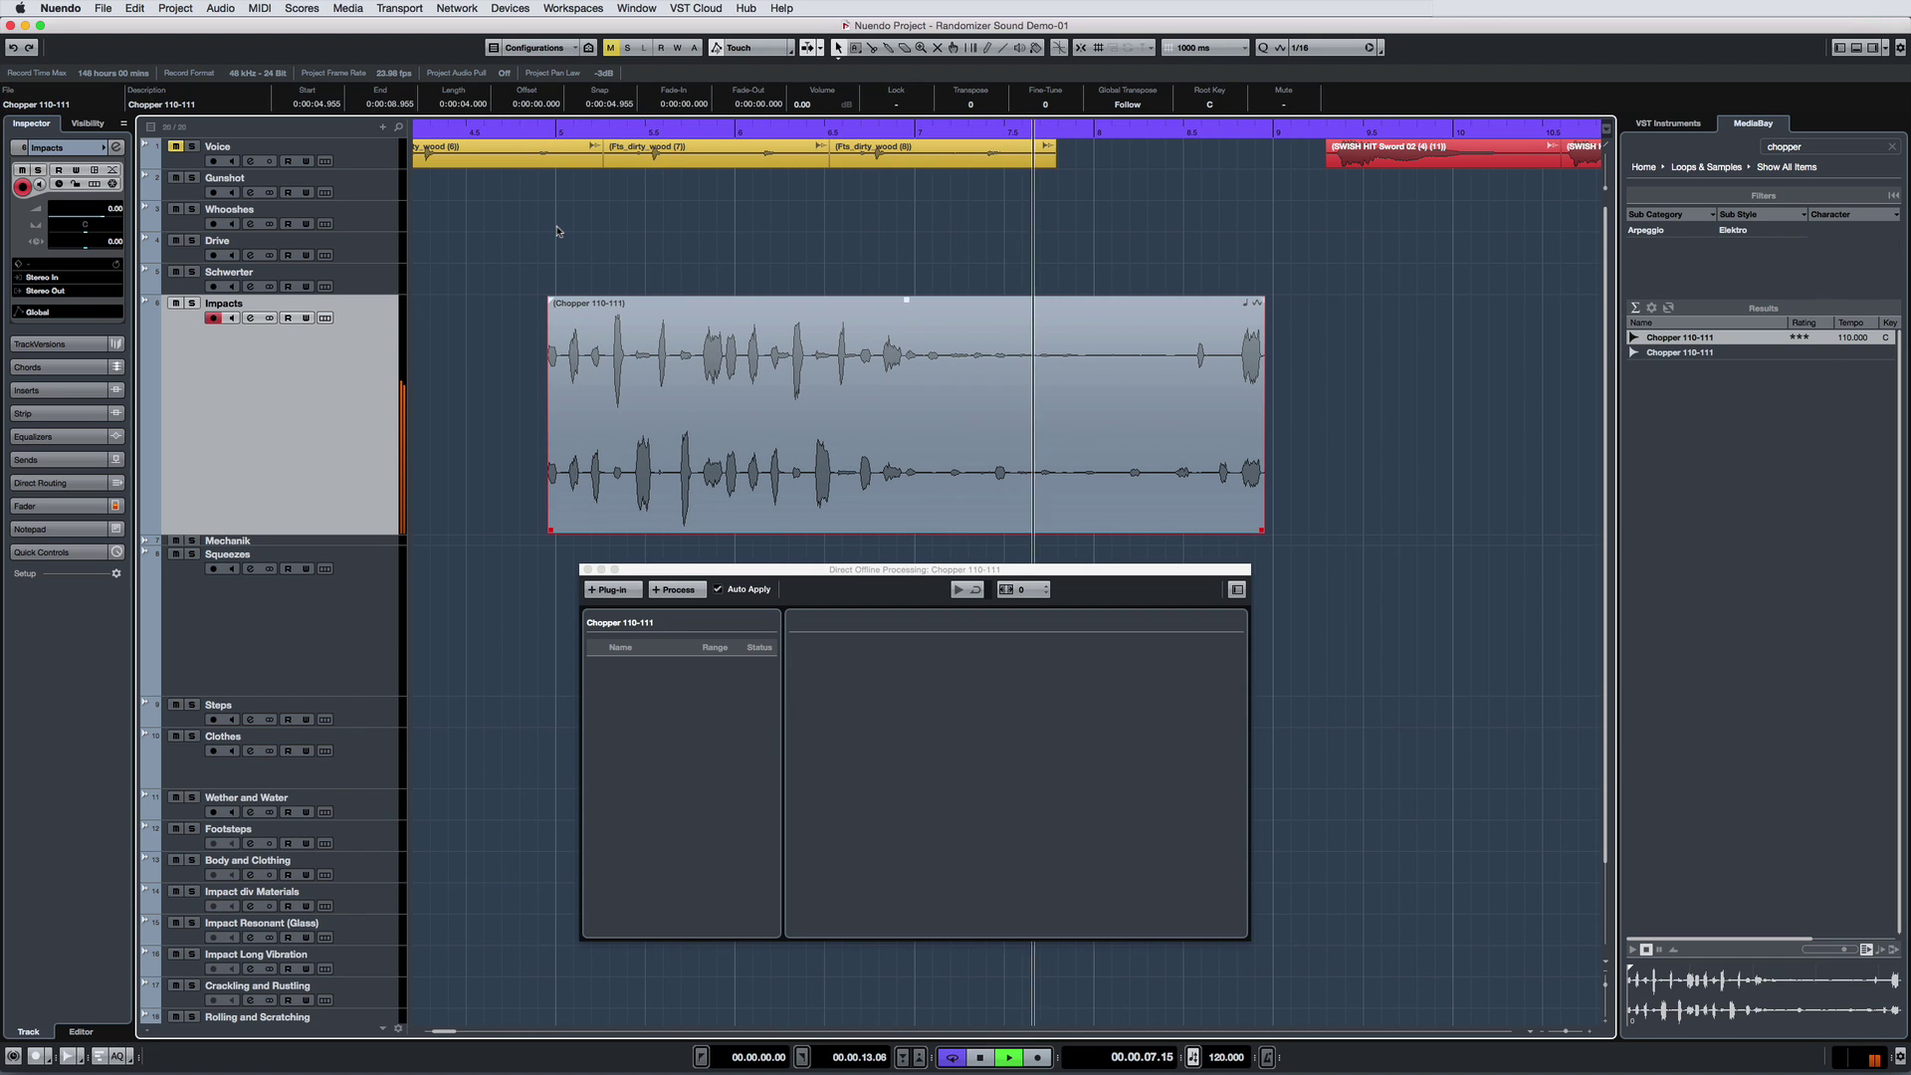
{"action": "key", "text": "space"}
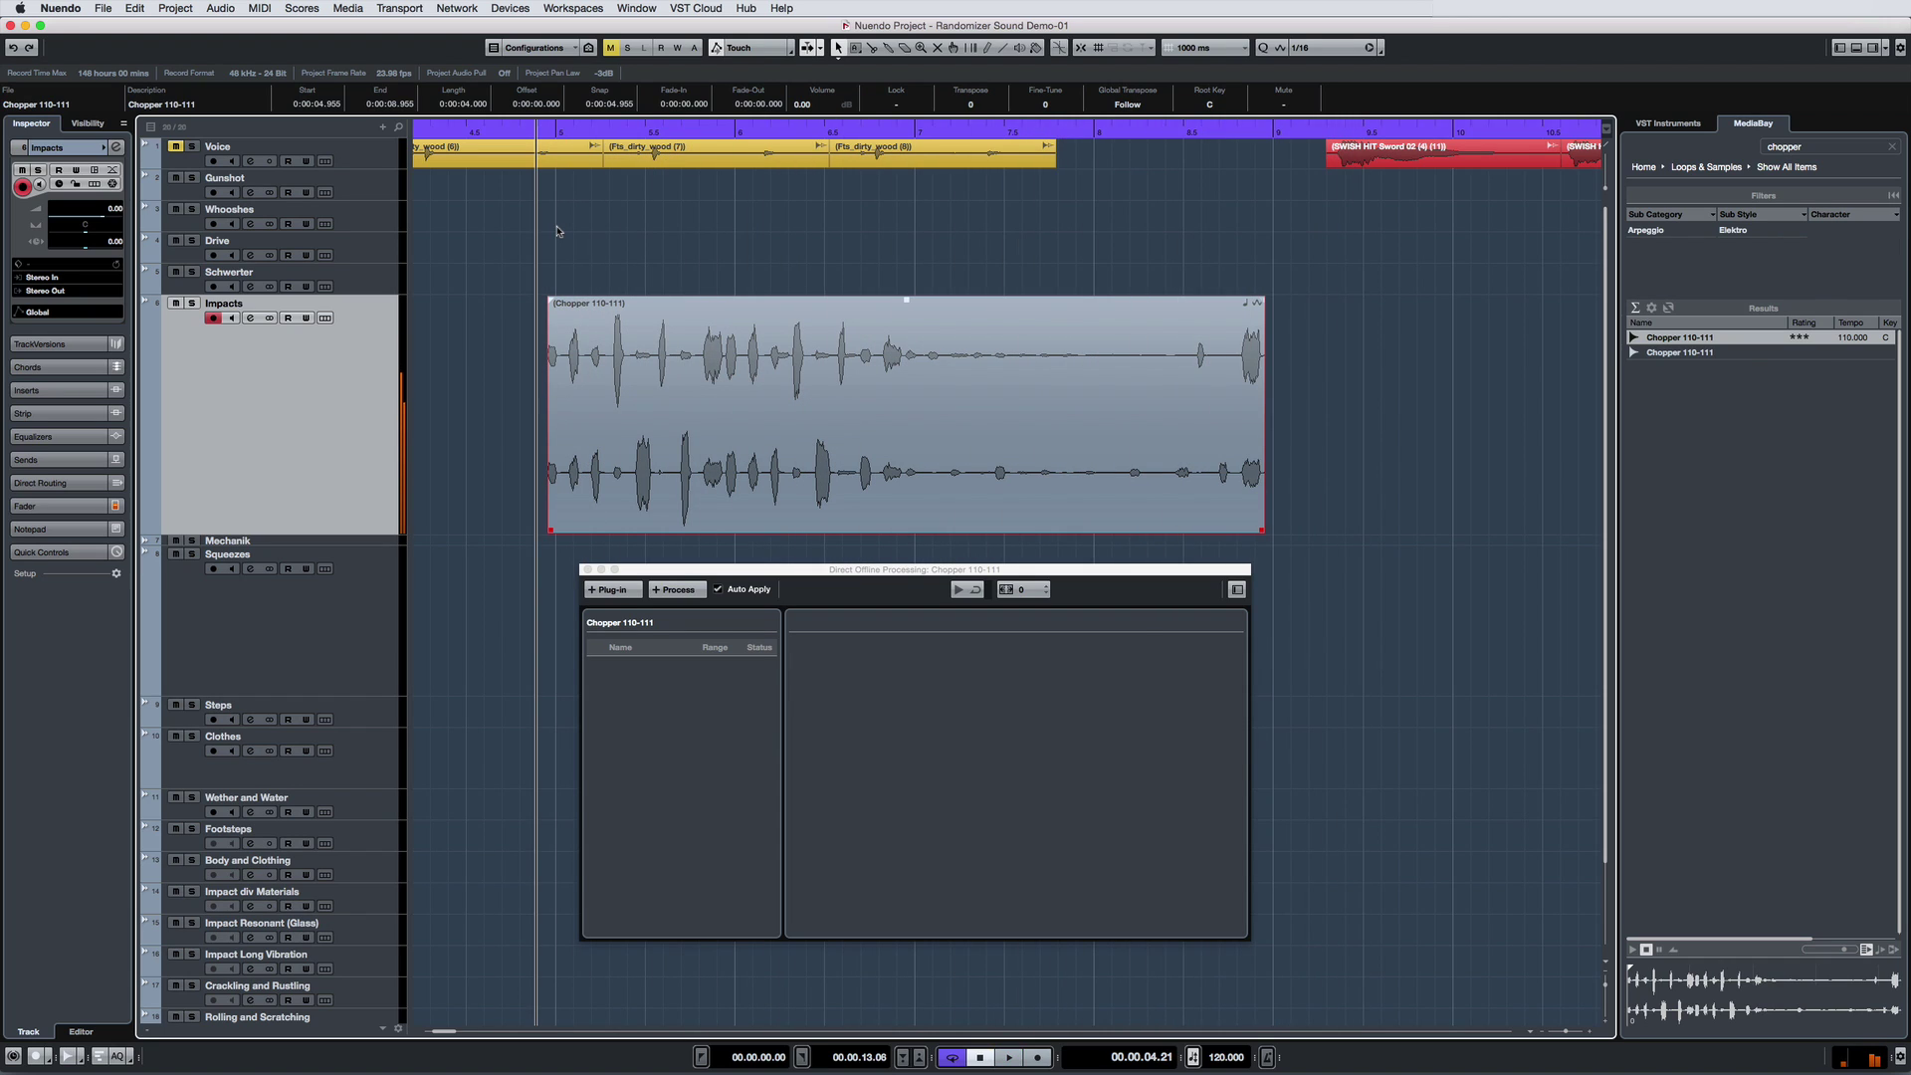